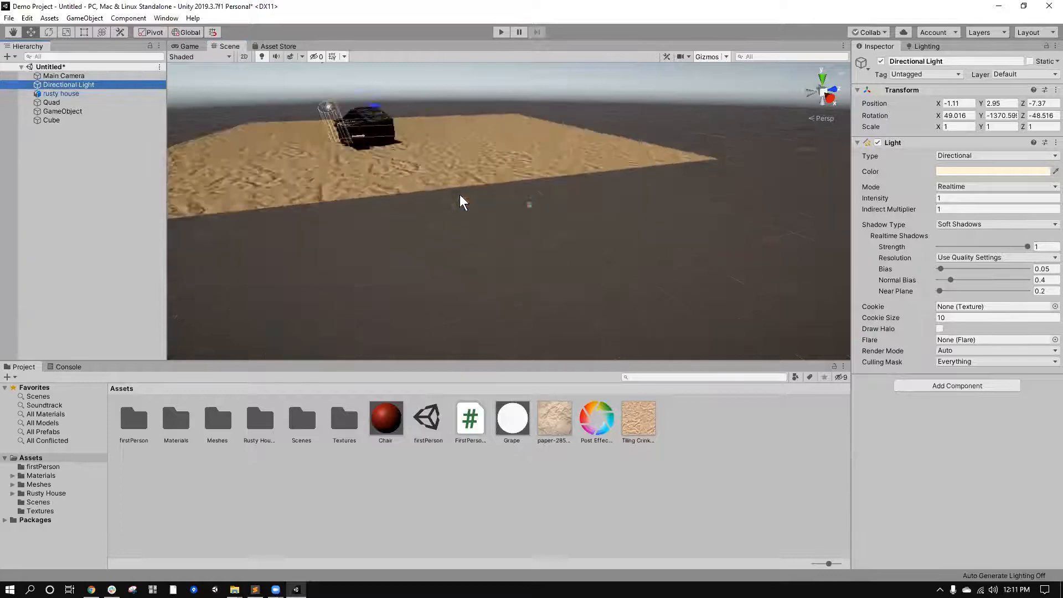
Raise the directional light above the house to a Y position of about 9.24.
{"action": "left_click_drag", "start_coordinate": [479, 200], "coordinate": [458, 125]}
{"action": "left_click", "coordinate": [83, 85]}
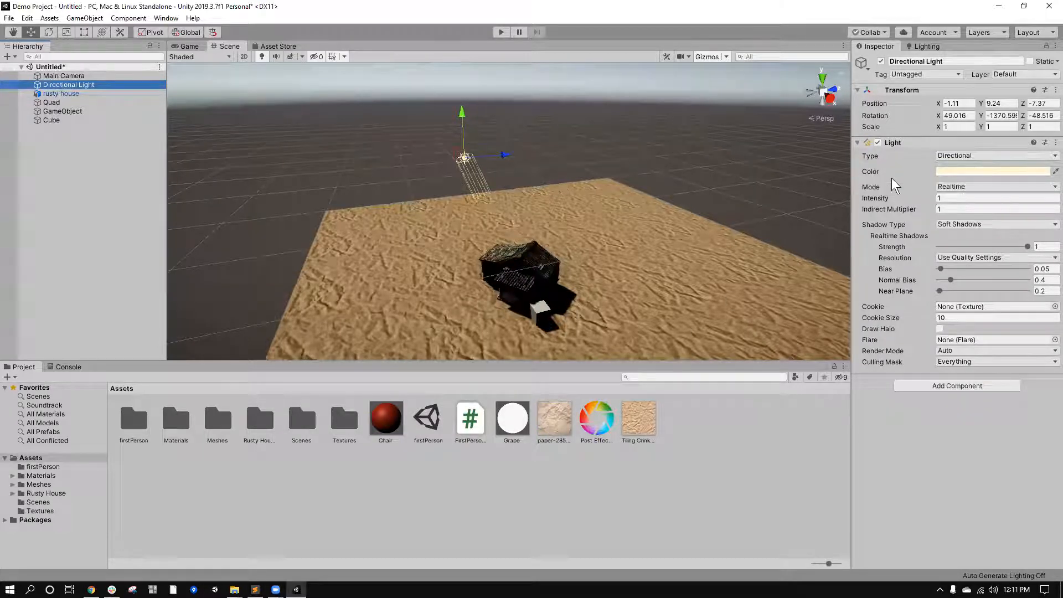
Add a point light and place it just above the ground near the house, at about X -1.4, Y 2.4, Z 1.
{"action": "left_click", "coordinate": [78, 22]}
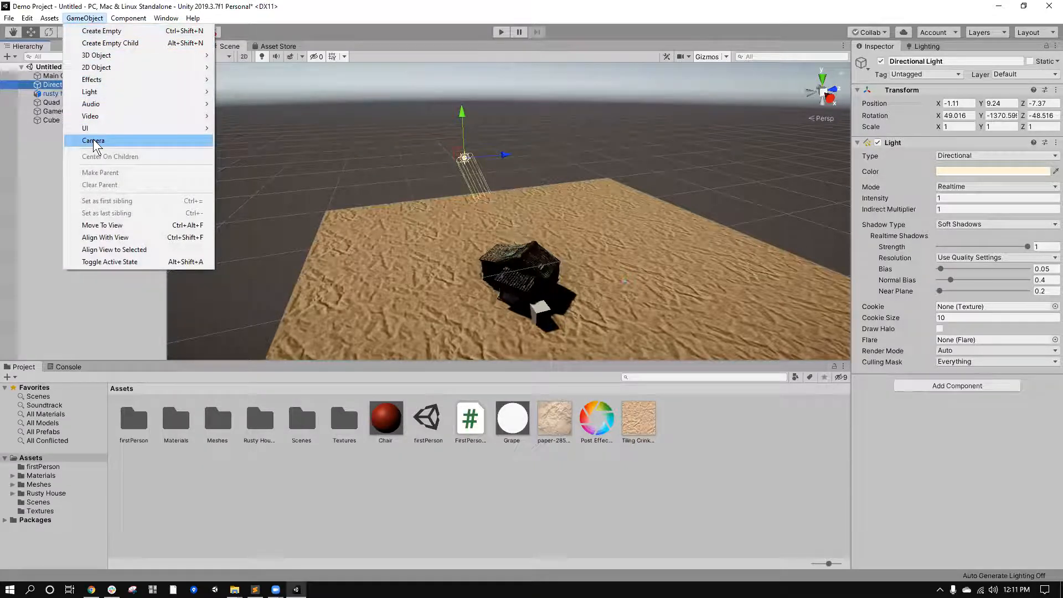
{"action": "mouse_move", "coordinate": [114, 90]}
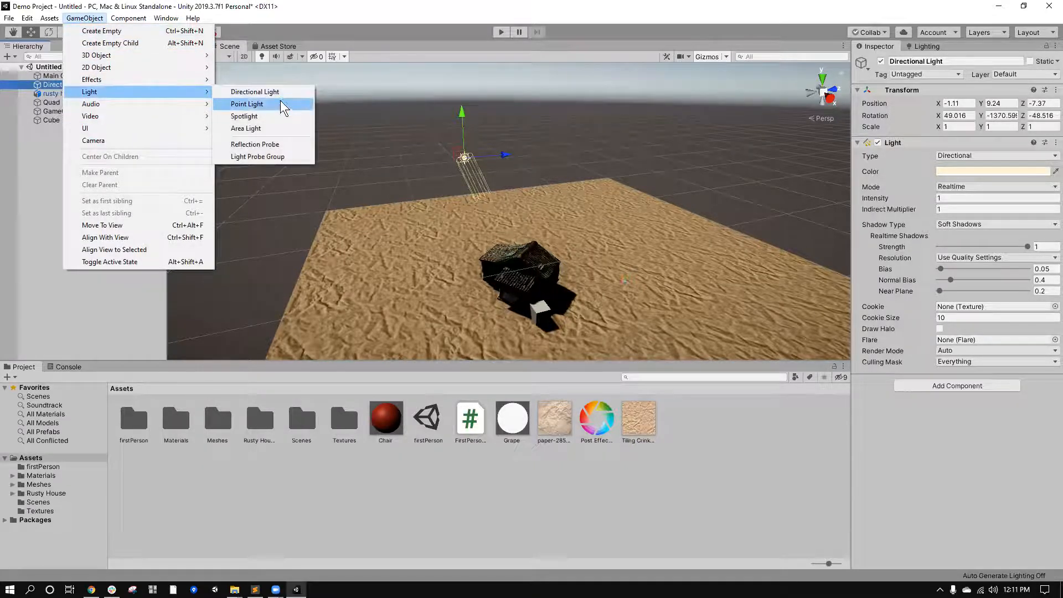
{"action": "left_click", "coordinate": [280, 102]}
{"action": "scroll", "coordinate": [520, 173], "scroll_direction": "up", "scroll_amount": 3}
{"action": "left_click_drag", "start_coordinate": [507, 161], "coordinate": [509, 111]}
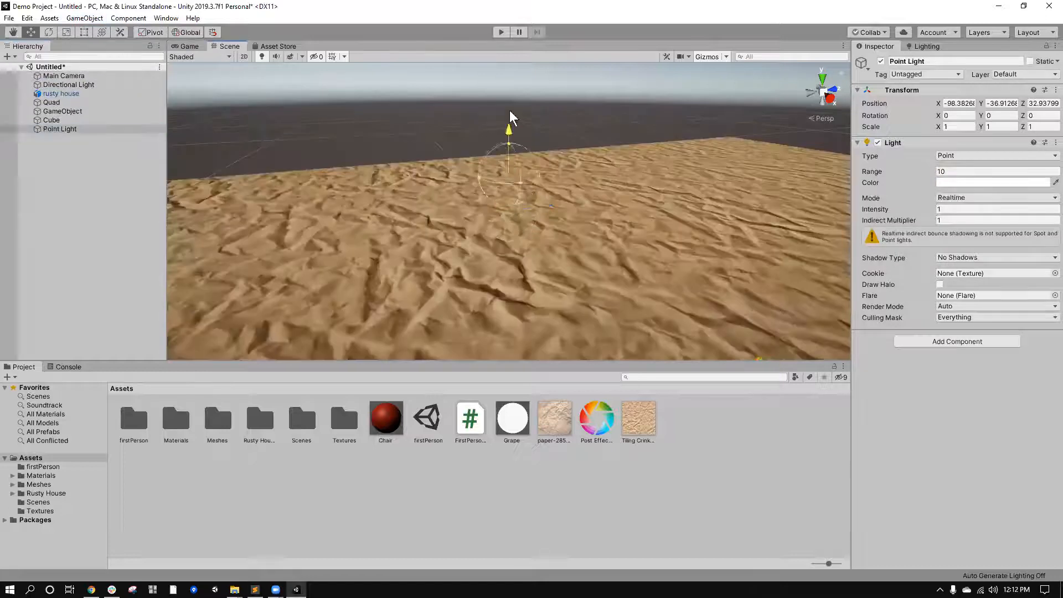
{"action": "scroll", "coordinate": [487, 166], "scroll_direction": "down", "scroll_amount": 10}
{"action": "left_click_drag", "start_coordinate": [432, 108], "coordinate": [532, 274]}
{"action": "left_click_drag", "start_coordinate": [603, 260], "coordinate": [497, 103], "text": "alt"}
{"action": "key", "text": "f"}
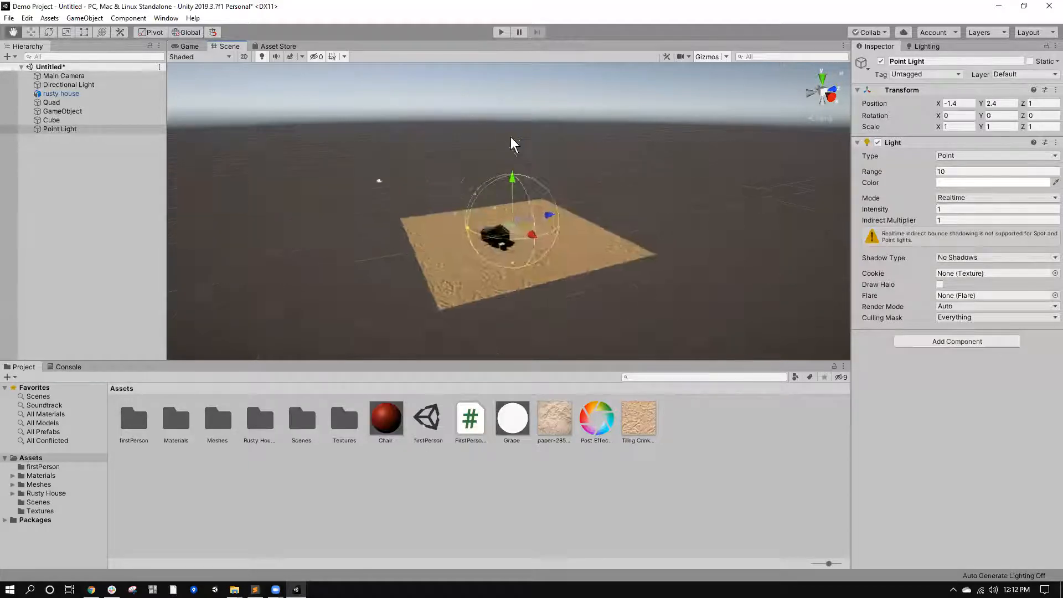
Deactivate the Directional Light object in the scene.
{"action": "left_click", "coordinate": [69, 86]}
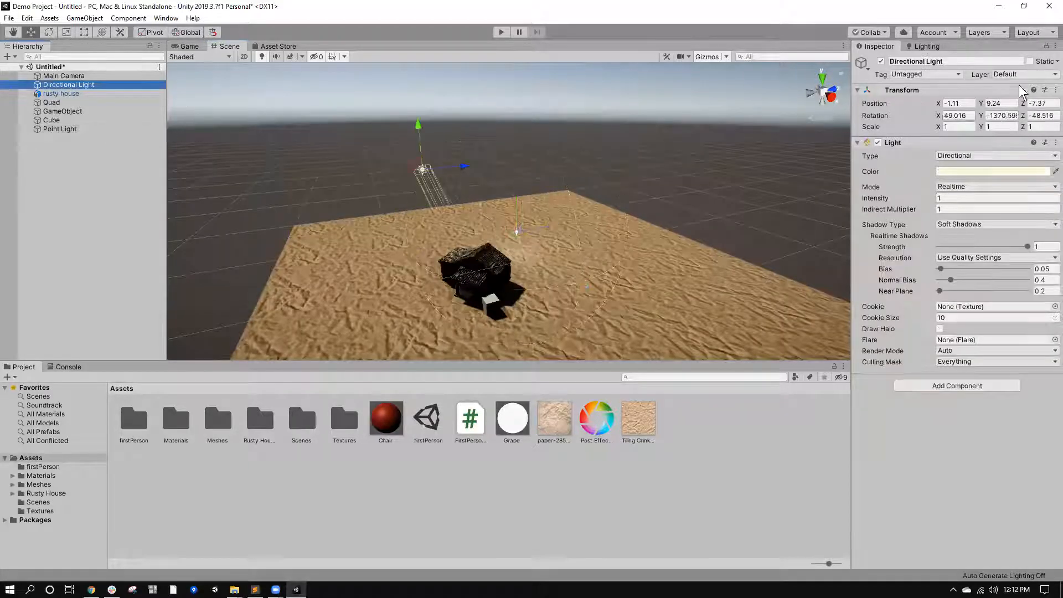
{"action": "left_click", "coordinate": [879, 61]}
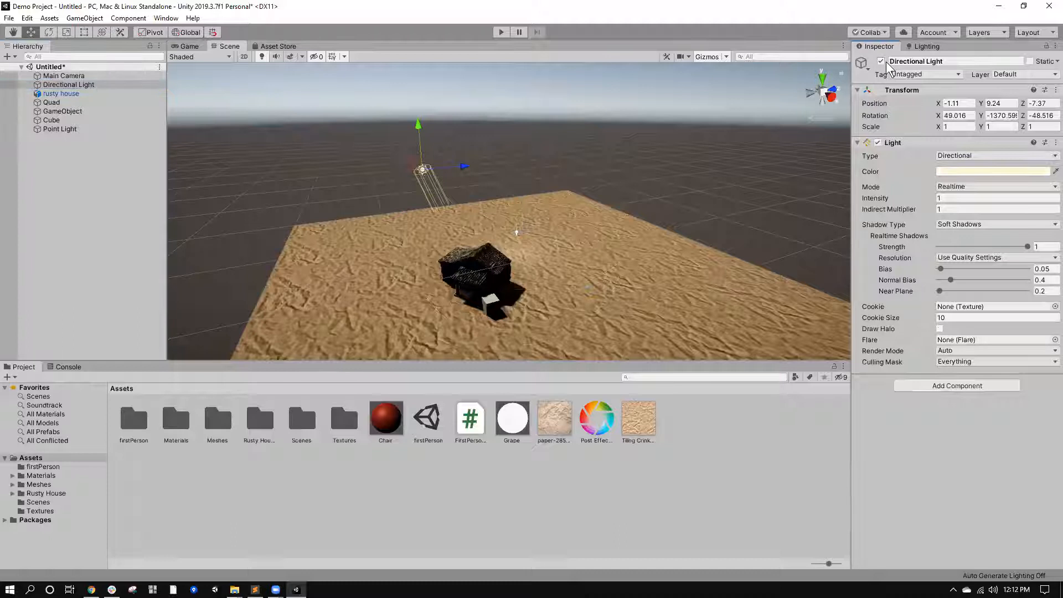
{"action": "left_click", "coordinate": [881, 61]}
Increase the point light's range to about 11.99 and its intensity to 4.
{"action": "left_click", "coordinate": [515, 233]}
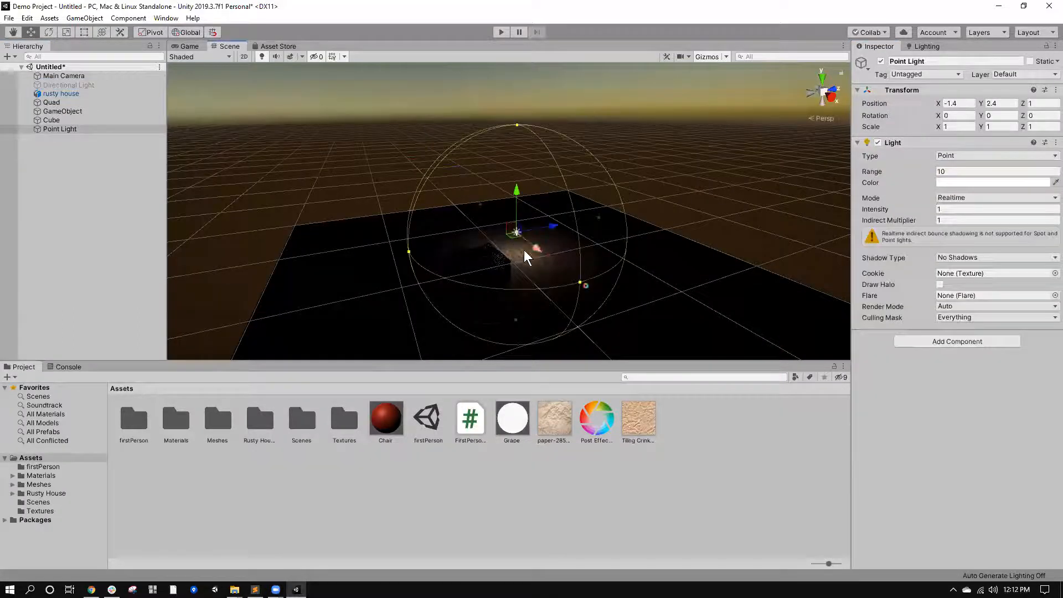
{"action": "left_click_drag", "start_coordinate": [578, 278], "coordinate": [516, 237]}
{"action": "left_click", "coordinate": [516, 237]}
{"action": "left_click_drag", "start_coordinate": [925, 172], "coordinate": [1049, 235]}
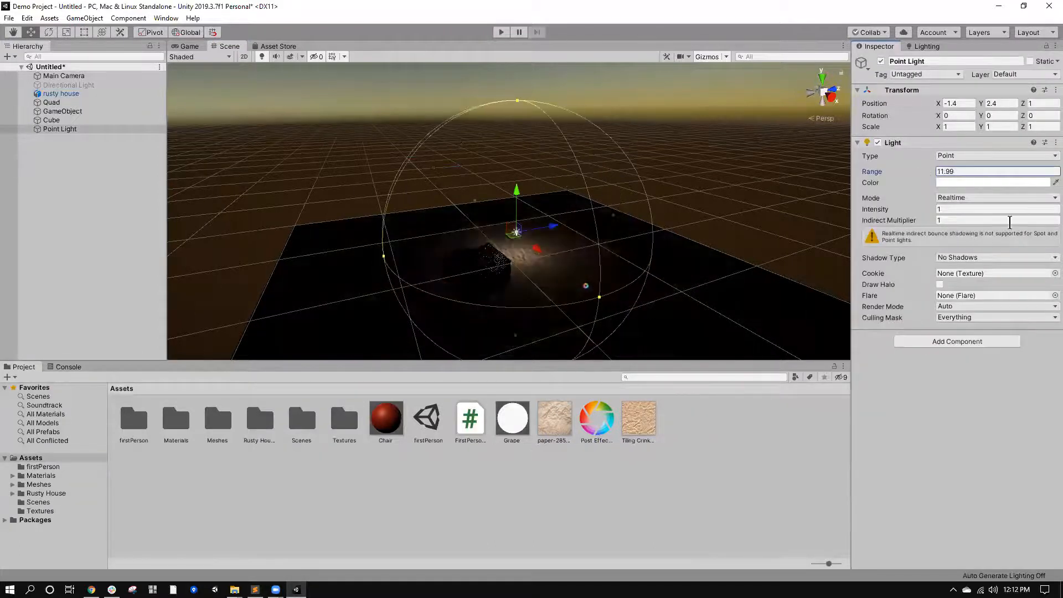
{"action": "mouse_move", "coordinate": [941, 211]}
{"action": "left_mouse_down"}
{"action": "mouse_move", "coordinate": [1032, 213]}
{"action": "mouse_move", "coordinate": [936, 209]}
{"action": "mouse_move", "coordinate": [945, 210]}
{"action": "left_mouse_up"}
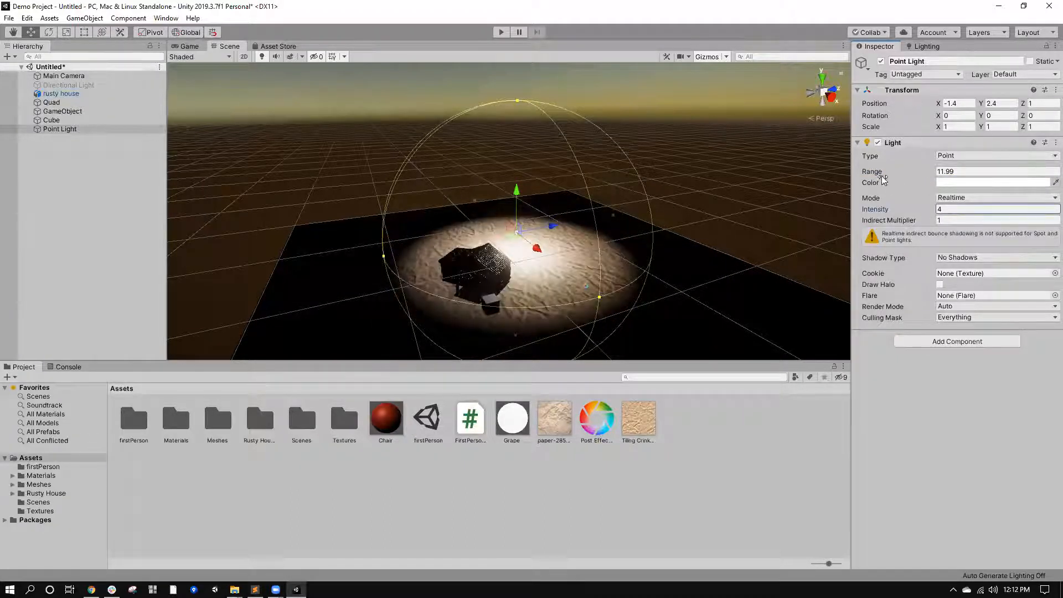
Undo the point light's range and intensity changes.
{"action": "key", "text": "ctrl+z"}
{"action": "key", "text": "ctrl+z"}
{"action": "key", "text": "ctrl+z"}
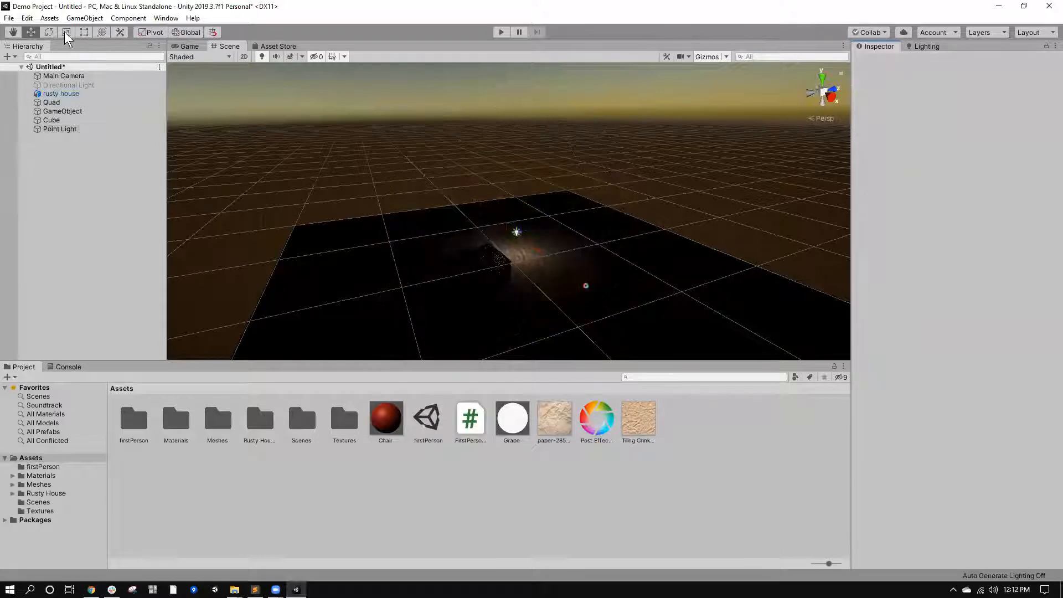
Add a spotlight with a range of about 69.44 and a spot angle of 46.
{"action": "left_click", "coordinate": [84, 21]}
{"action": "mouse_move", "coordinate": [129, 92]}
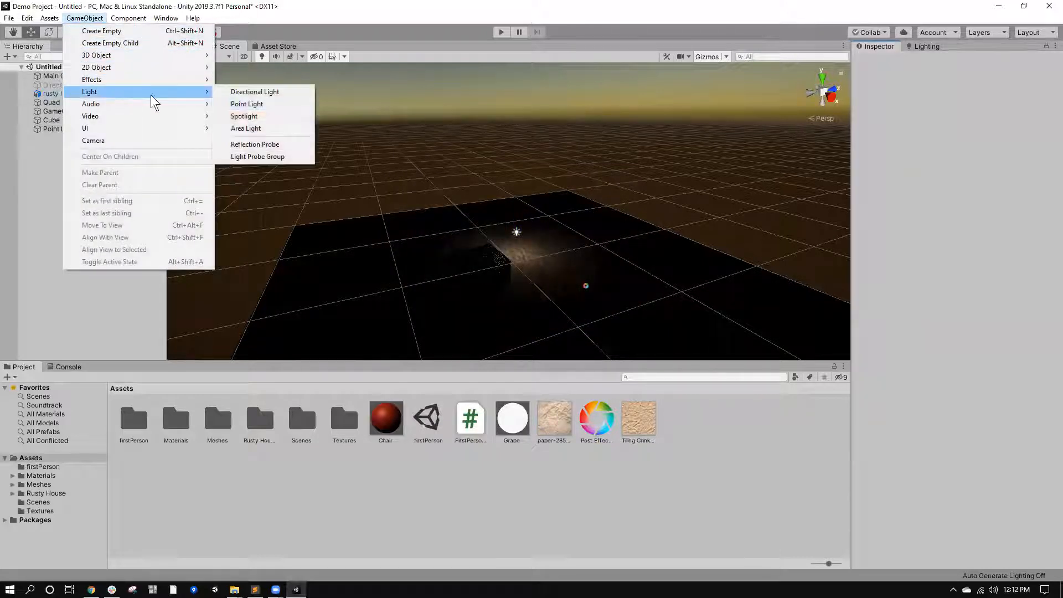
{"action": "left_click", "coordinate": [237, 117]}
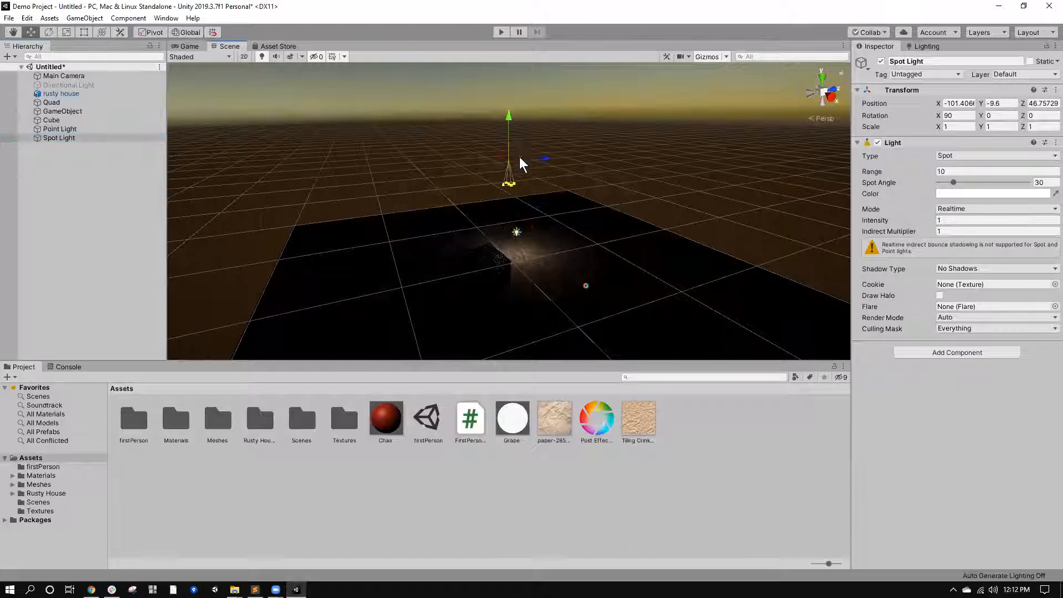
{"action": "left_click_drag", "start_coordinate": [507, 168], "coordinate": [489, 120]}
{"action": "left_click_drag", "start_coordinate": [951, 184], "coordinate": [964, 290]}
Move the spotlight over the textured ground beside the house, to about X -1.79, Y 3.7, Z 2.1.
{"action": "right_click_drag", "start_coordinate": [543, 82], "coordinate": [439, 130]}
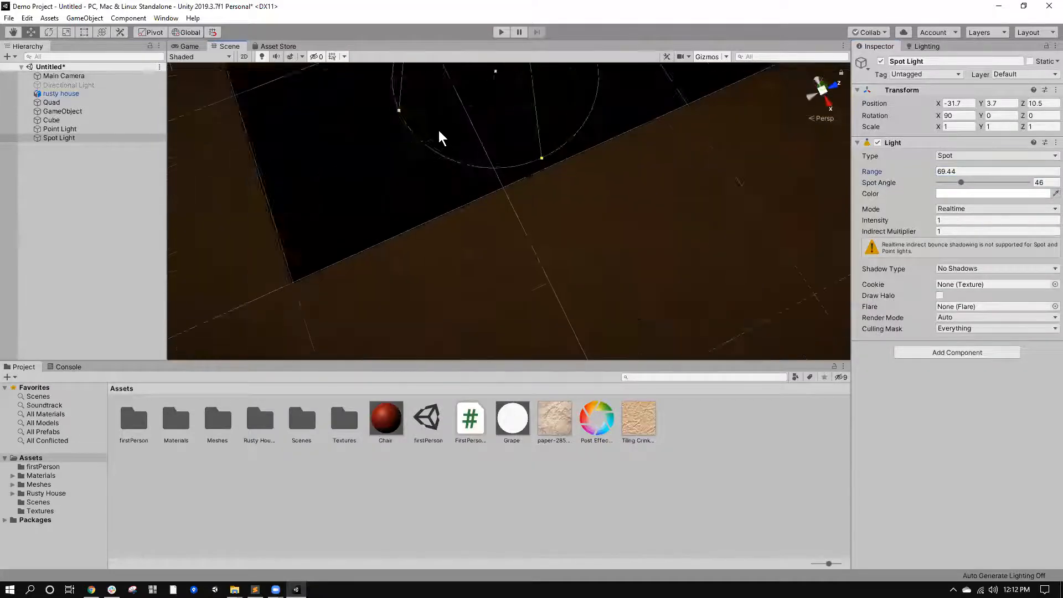
{"action": "scroll", "coordinate": [438, 130], "scroll_direction": "down", "scroll_amount": 4}
{"action": "left_click_drag", "start_coordinate": [519, 104], "coordinate": [567, 323]}
{"action": "scroll", "coordinate": [631, 274], "scroll_direction": "down", "scroll_amount": 4}
{"action": "middle_click_drag", "start_coordinate": [631, 274], "coordinate": [614, 107]}
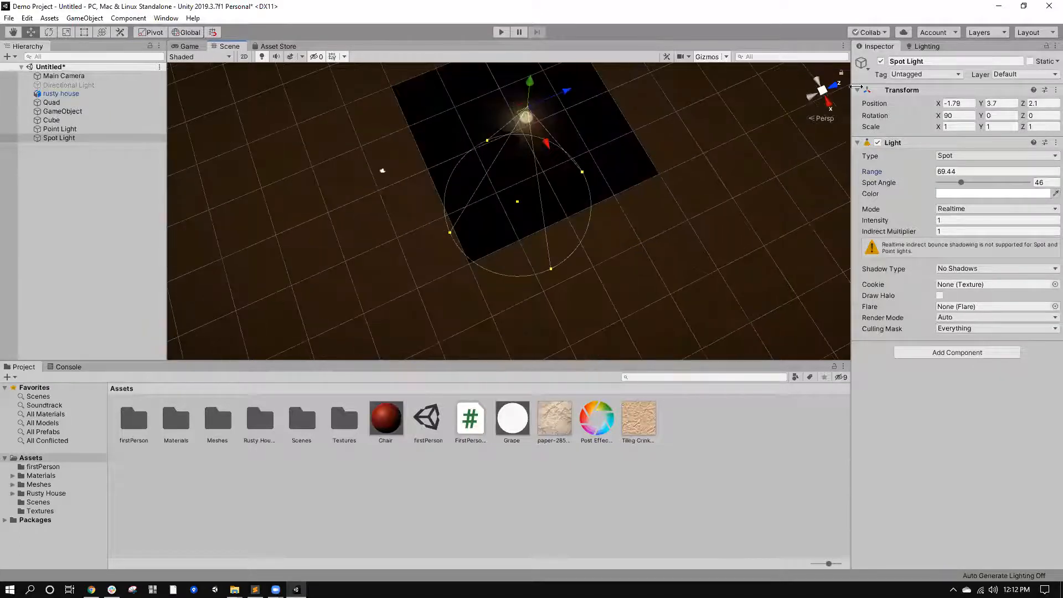
Deactivate the Point Light object so that only the spotlight lights the ground.
{"action": "left_click", "coordinate": [822, 93]}
{"action": "scroll", "coordinate": [624, 313], "scroll_direction": "up", "scroll_amount": 8}
{"action": "middle_click_drag", "start_coordinate": [512, 202], "coordinate": [510, 137]}
{"action": "right_click_drag", "start_coordinate": [509, 166], "coordinate": [535, 242]}
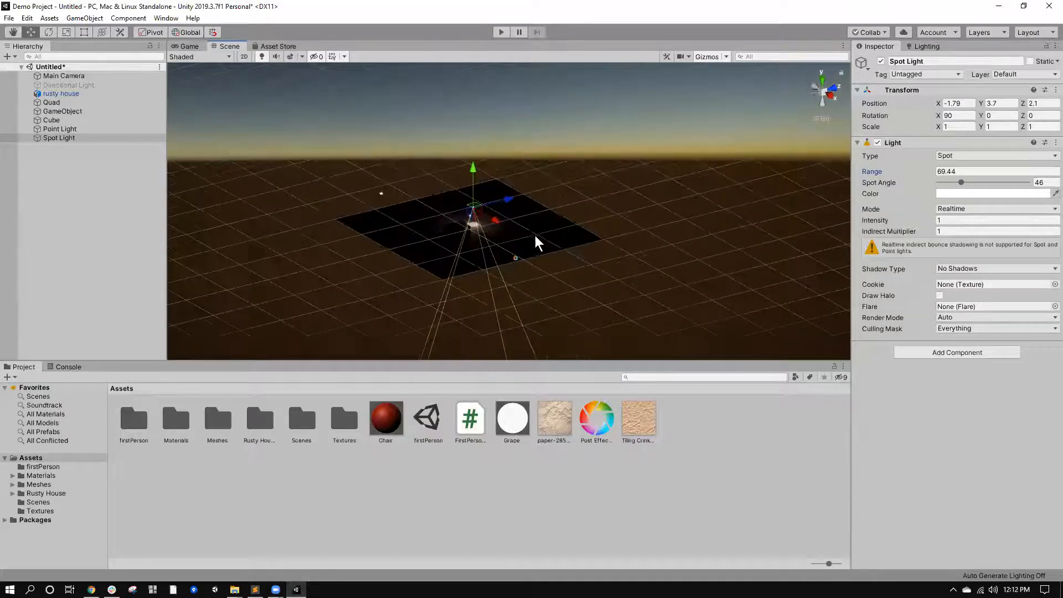
{"action": "left_click", "coordinate": [821, 90]}
{"action": "scroll", "coordinate": [645, 160], "scroll_direction": "down", "scroll_amount": 5}
{"action": "middle_click_drag", "start_coordinate": [427, 224], "coordinate": [450, 225]}
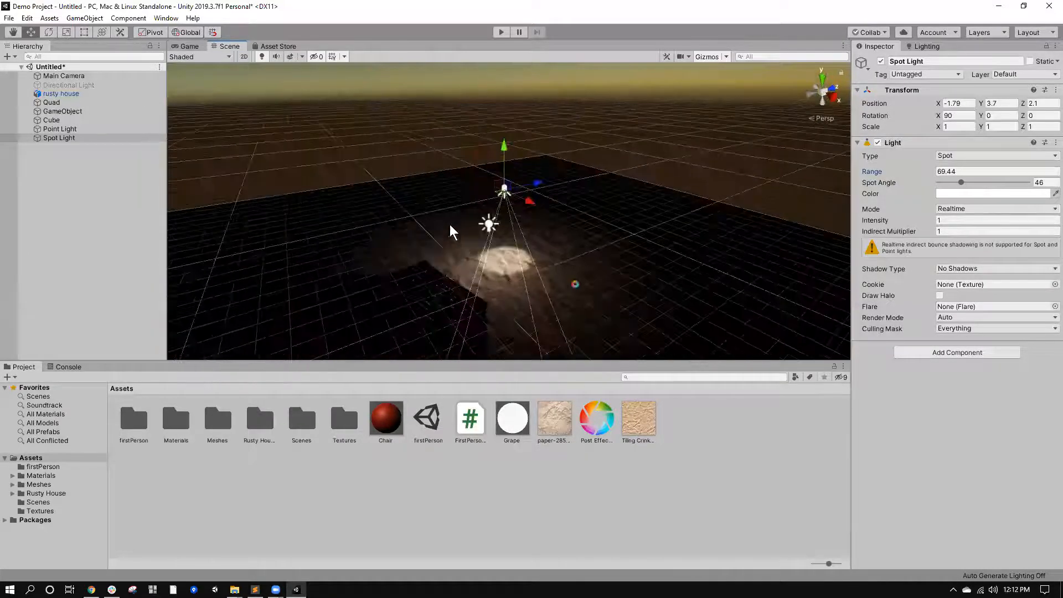
{"action": "left_click", "coordinate": [488, 224]}
{"action": "left_click", "coordinate": [881, 62]}
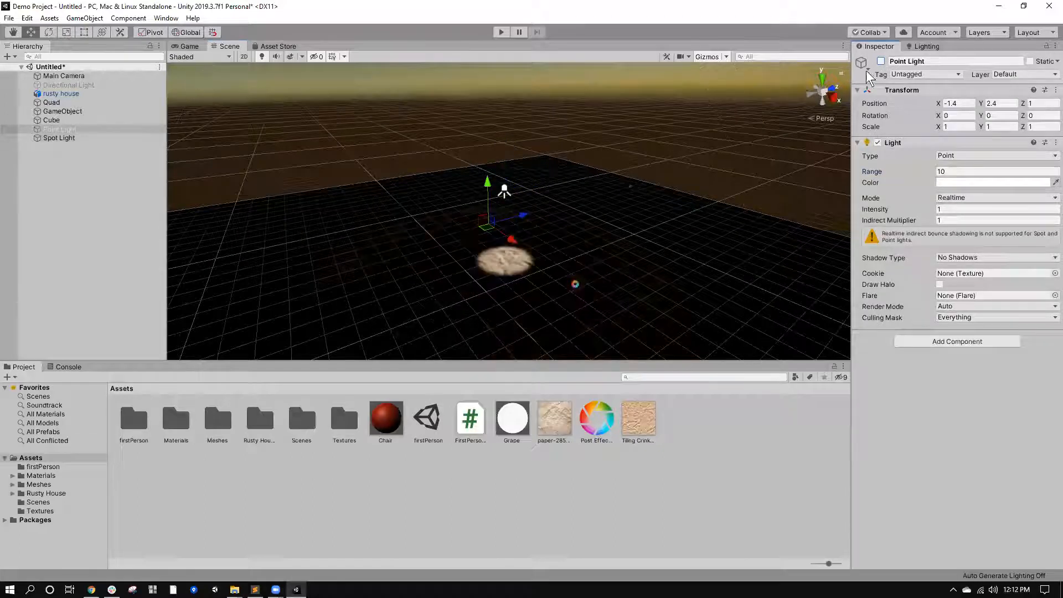
Raise the spotlight to a Y position of about 14.8.
{"action": "left_click", "coordinate": [504, 190]}
{"action": "left_click_drag", "start_coordinate": [503, 164], "coordinate": [501, 72]}
{"action": "left_click_drag", "start_coordinate": [546, 542], "coordinate": [920, 451]}
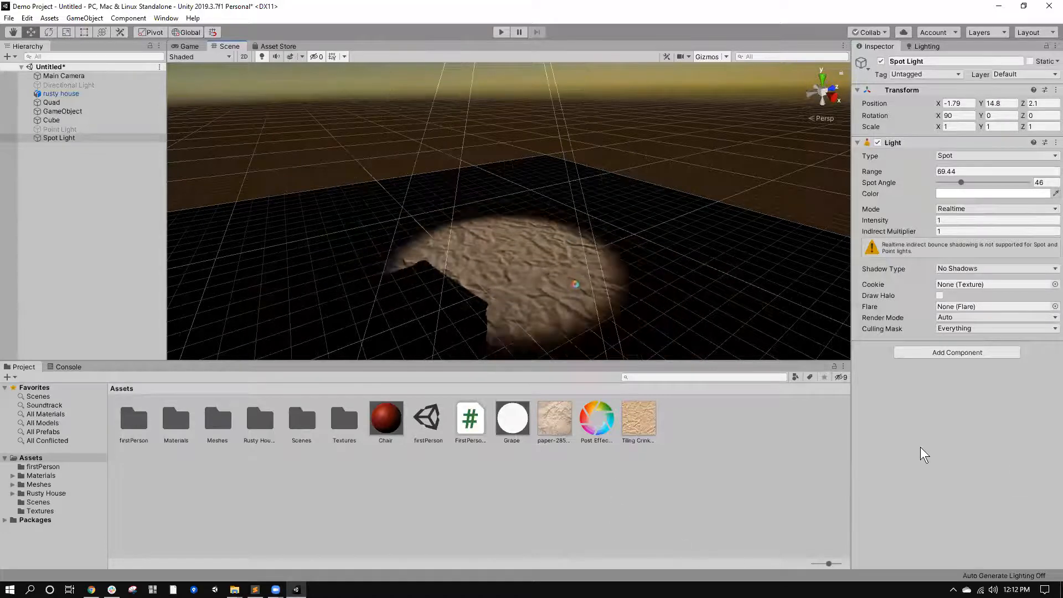
Try the Default-Particle texture as the spotlight's cookie.
{"action": "left_click", "coordinate": [1052, 285]}
{"action": "type", "text": "c"}
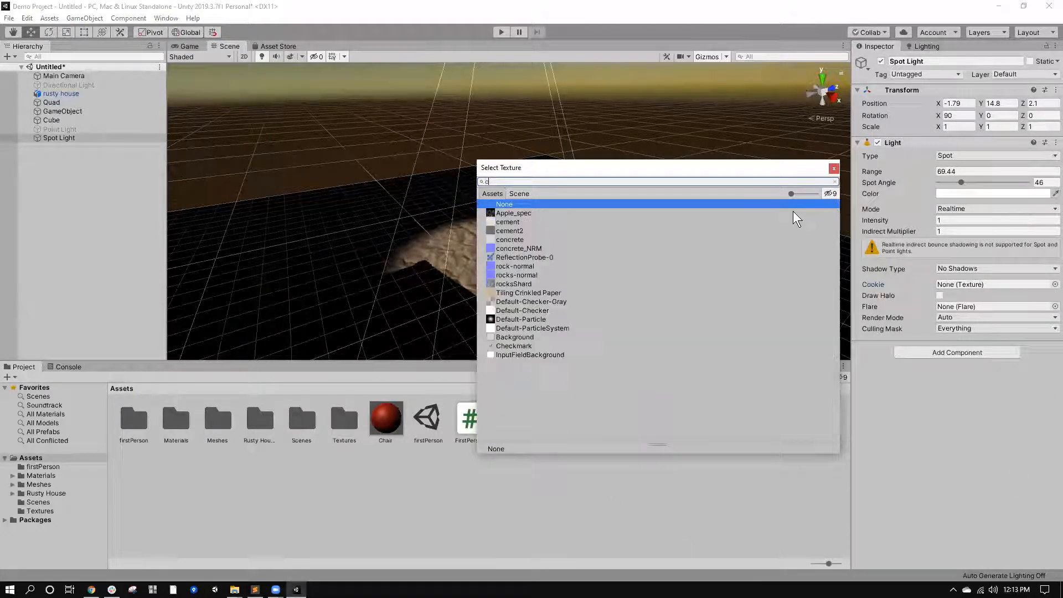
{"action": "type", "text": "oo"}
{"action": "key", "text": "BackSpace"}
{"action": "key", "text": "BackSpace"}
{"action": "left_click", "coordinate": [509, 321]}
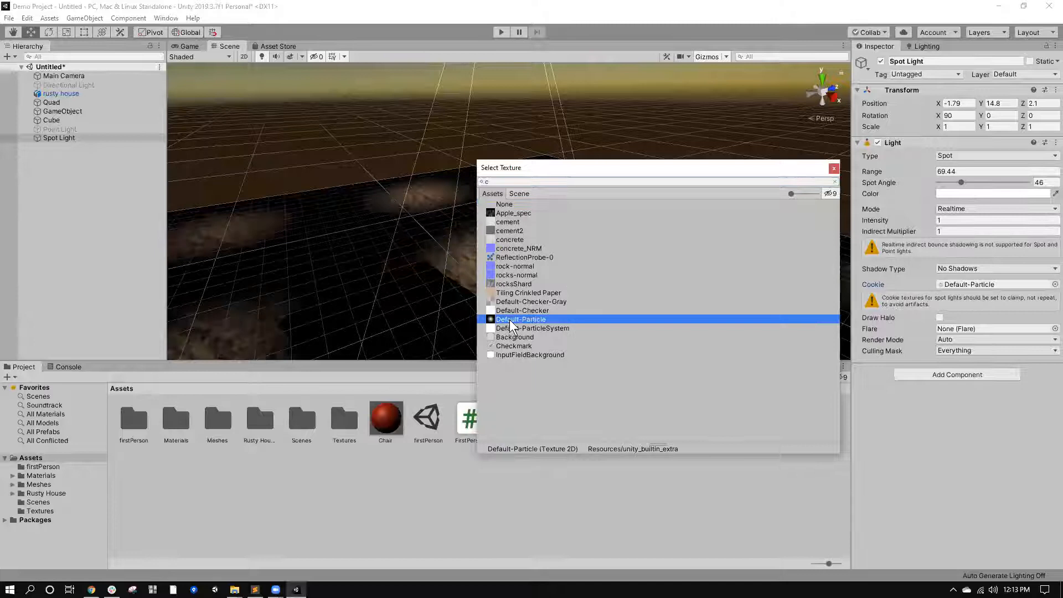
Try other cookie textures on the spotlight, including rock-normal and Apple_spec, and reset the cookie to None.
{"action": "left_click", "coordinate": [507, 309]}
{"action": "left_click", "coordinate": [508, 301]}
{"action": "left_click", "coordinate": [514, 284]}
{"action": "left_click", "coordinate": [513, 258]}
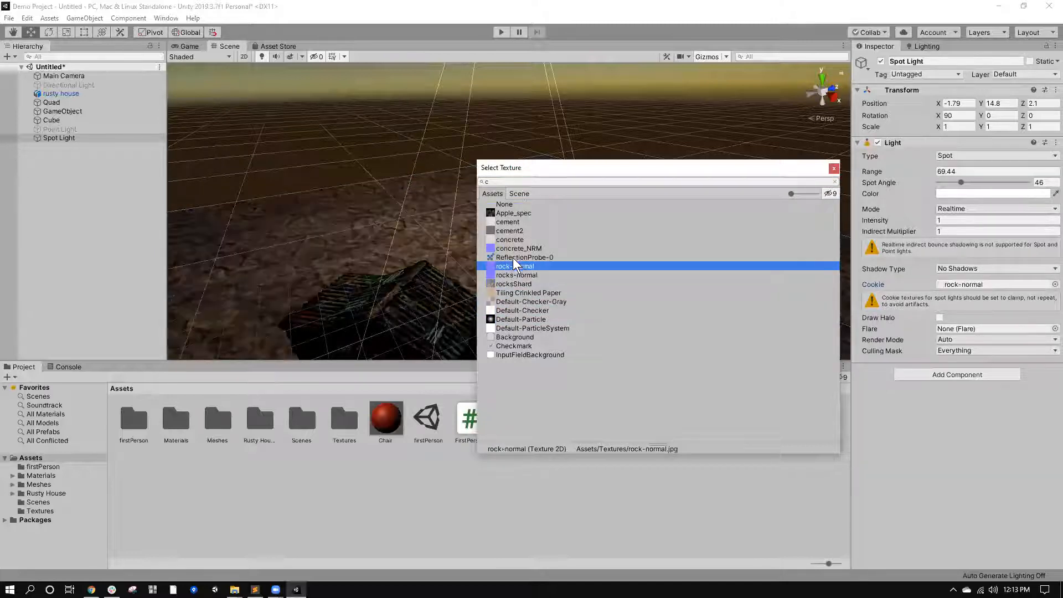
{"action": "left_click", "coordinate": [517, 213]}
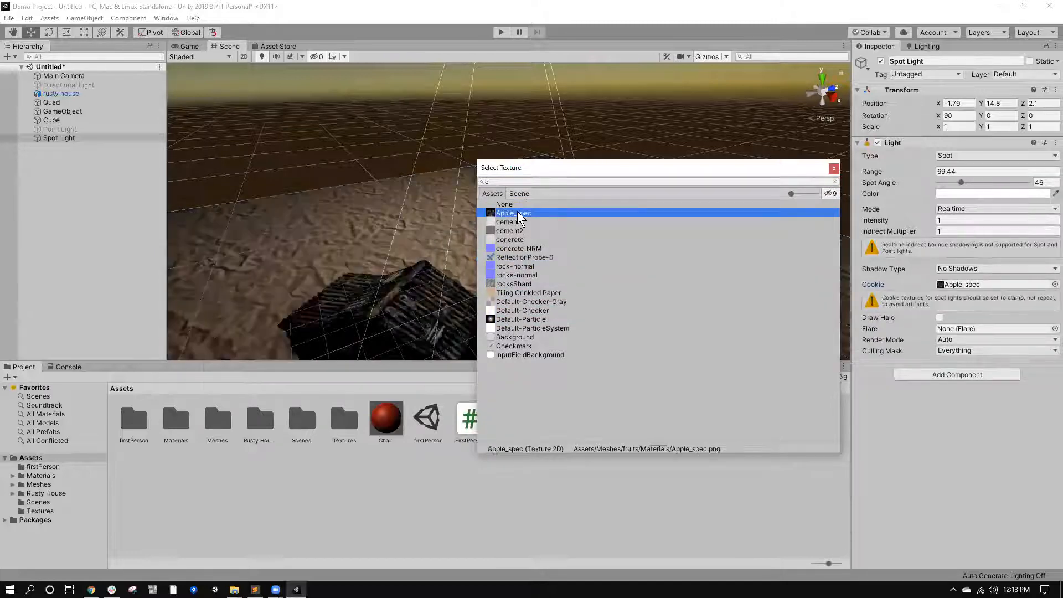
{"action": "left_click", "coordinate": [541, 204]}
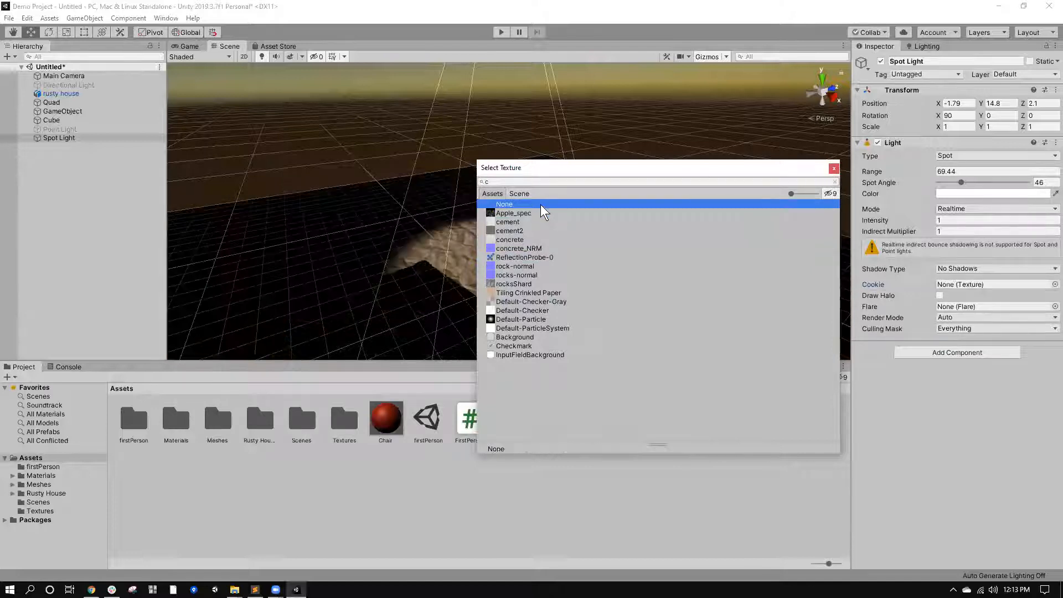
{"action": "double_click", "coordinate": [541, 204]}
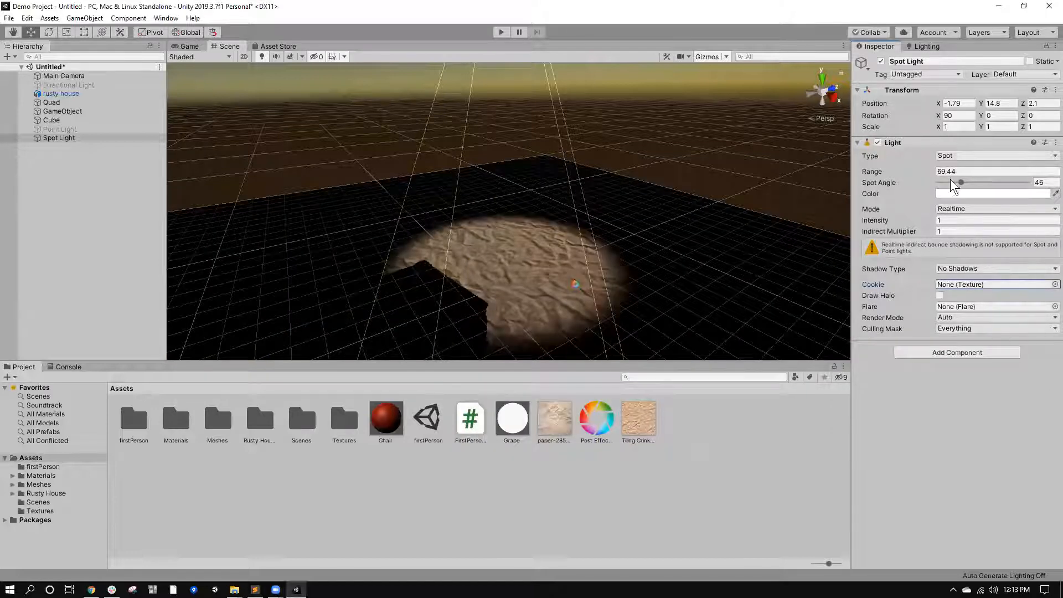
Change the Spot Light object's light type to Directional and lower its intensity to 0.62.
{"action": "middle_click_drag", "start_coordinate": [617, 199], "coordinate": [1049, 162]}
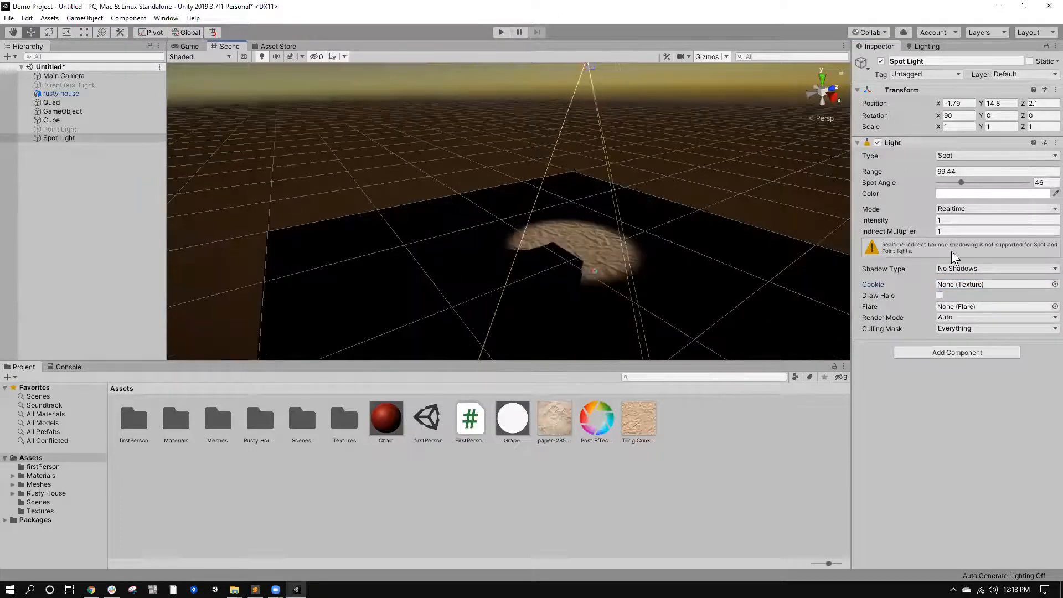
{"action": "left_click", "coordinate": [948, 155]}
{"action": "left_click", "coordinate": [960, 179]}
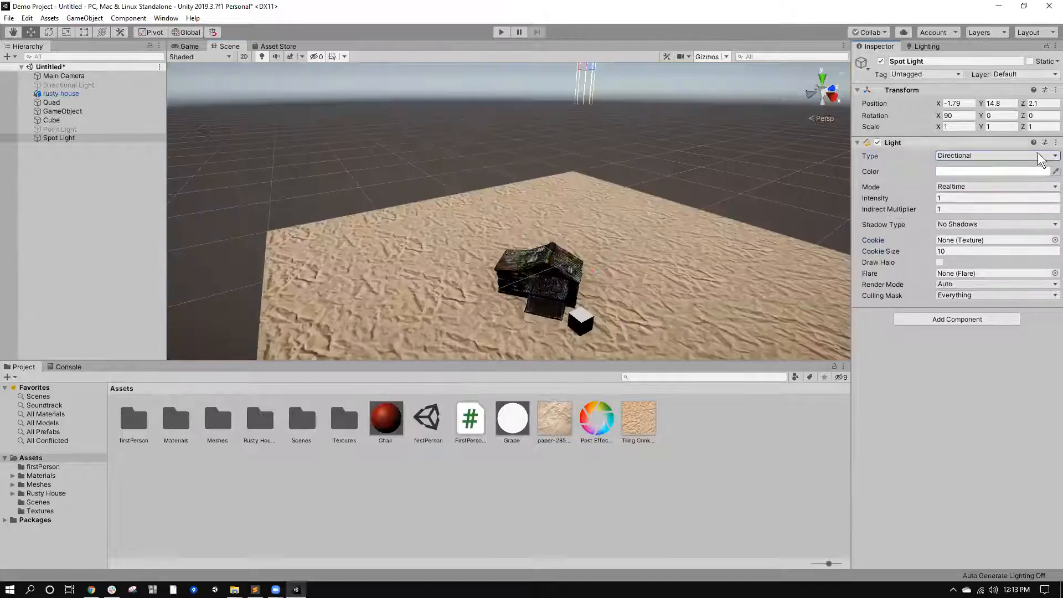
{"action": "left_click_drag", "start_coordinate": [920, 197], "coordinate": [914, 198]}
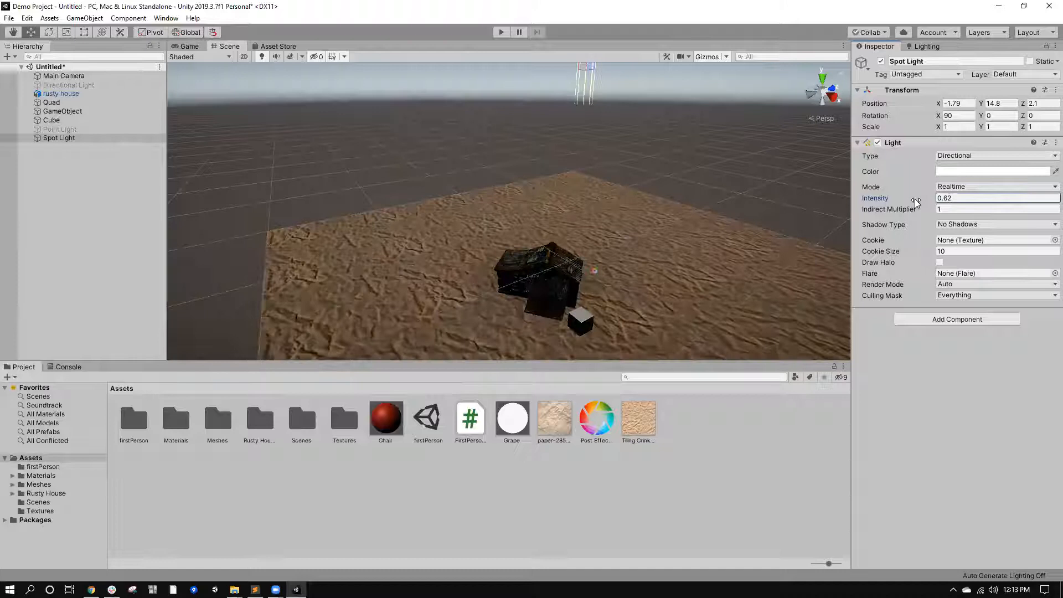
Set the Spot Light object's shadow type to Soft Shadows.
{"action": "left_click", "coordinate": [952, 224]}
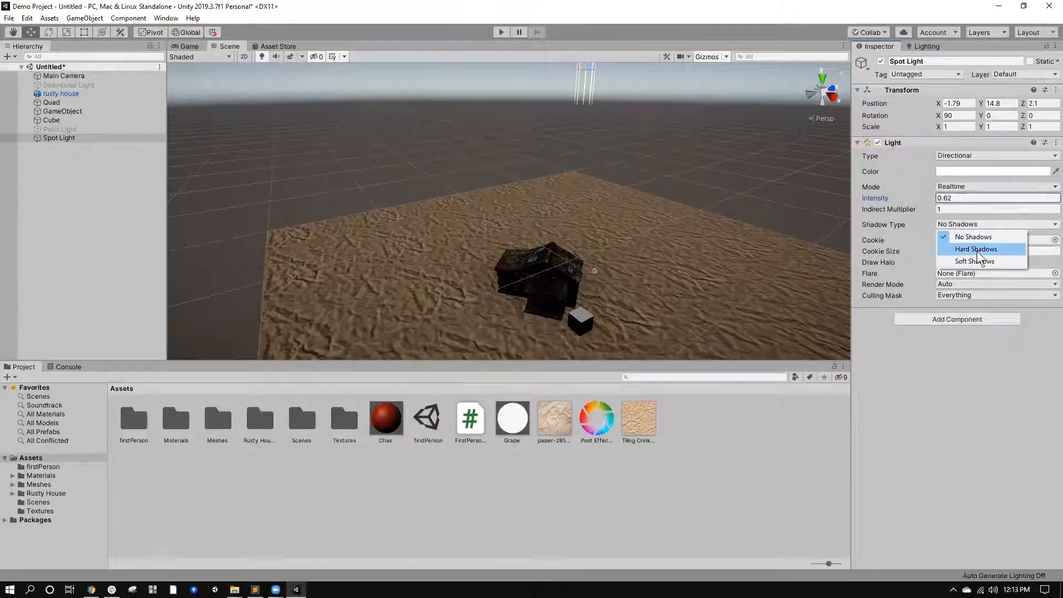
{"action": "left_click", "coordinate": [967, 237]}
{"action": "left_click", "coordinate": [960, 224]}
{"action": "left_click", "coordinate": [971, 259]}
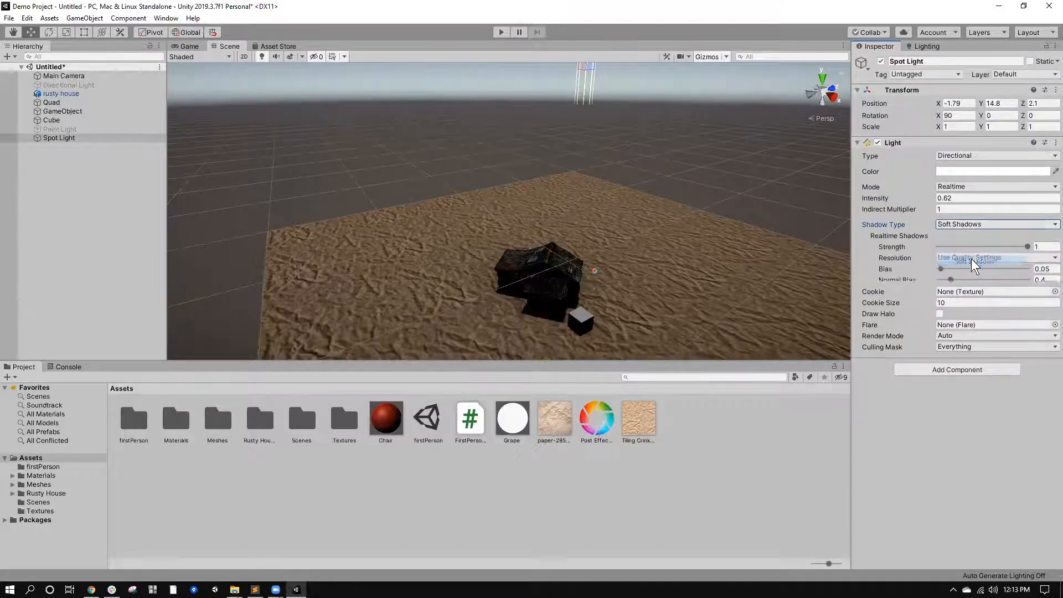
Rotate the Spot Light object to about 122.7 on X and -31.4 on Y so its light falls at an angle.
{"action": "middle_click_drag", "start_coordinate": [690, 128], "coordinate": [598, 143]}
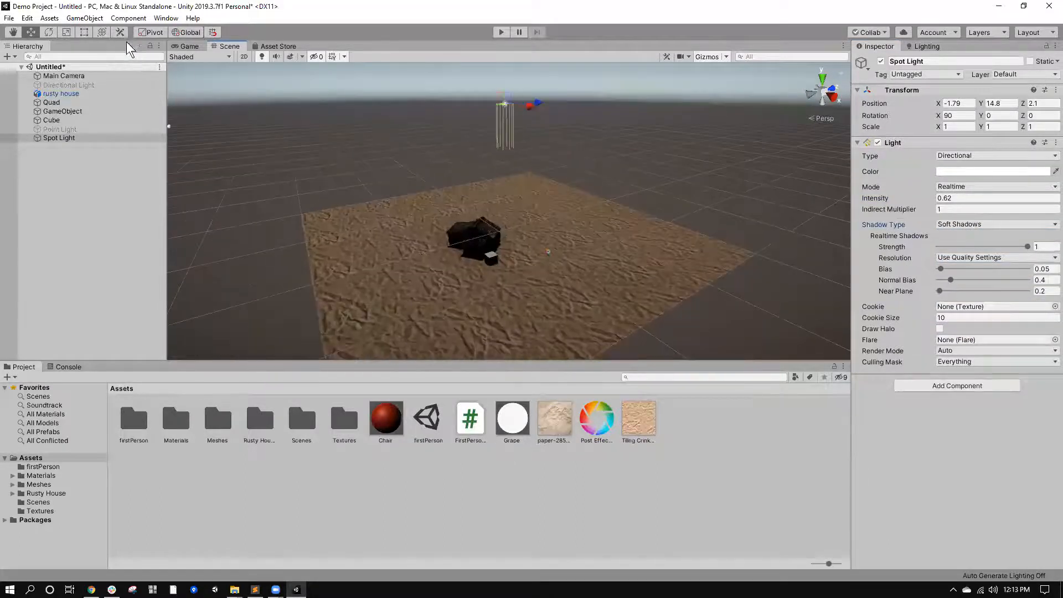
{"action": "left_click", "coordinate": [49, 32]}
{"action": "left_click_drag", "start_coordinate": [463, 95], "coordinate": [590, 94]}
{"action": "left_click_drag", "start_coordinate": [523, 121], "coordinate": [587, 97]}
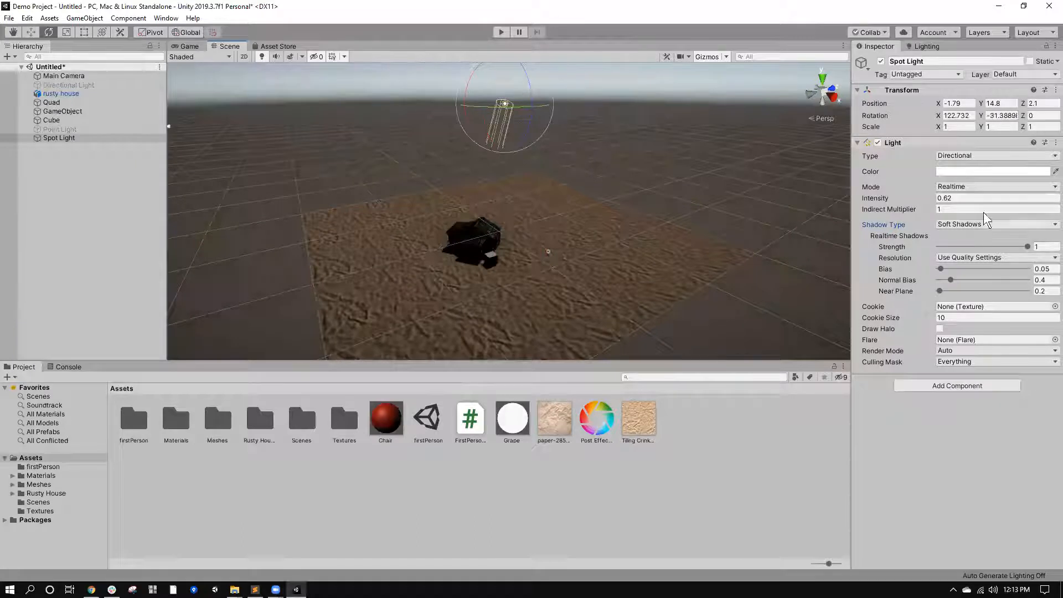
Set the Spot Light object's intensity to 1.
{"action": "left_click_drag", "start_coordinate": [913, 198], "coordinate": [910, 194]}
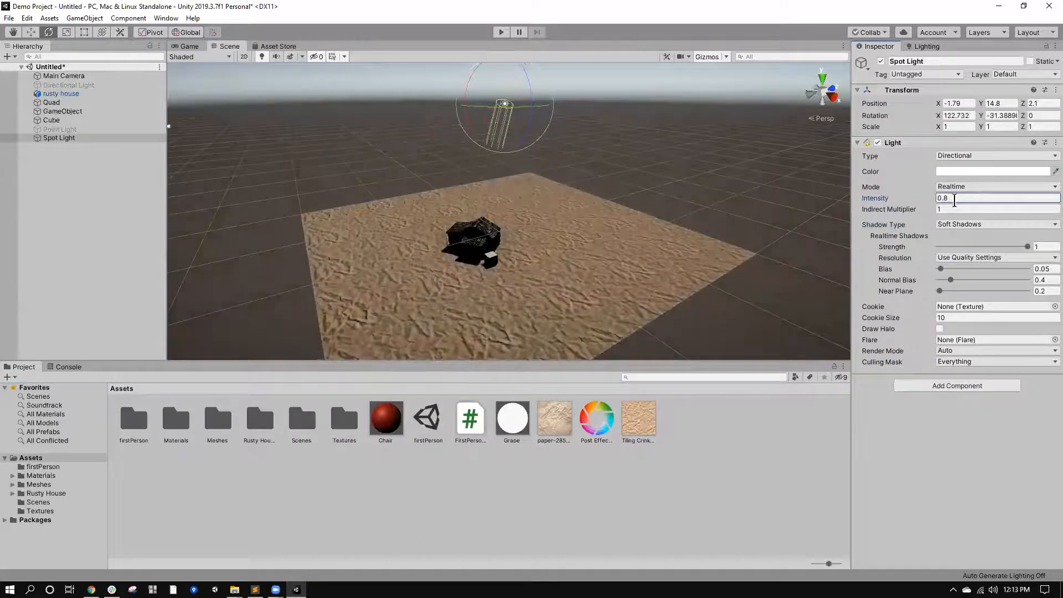
{"action": "type", "text": "1"}
{"action": "middle_click_drag", "start_coordinate": [697, 230], "coordinate": [577, 219]}
{"action": "key", "text": "e"}
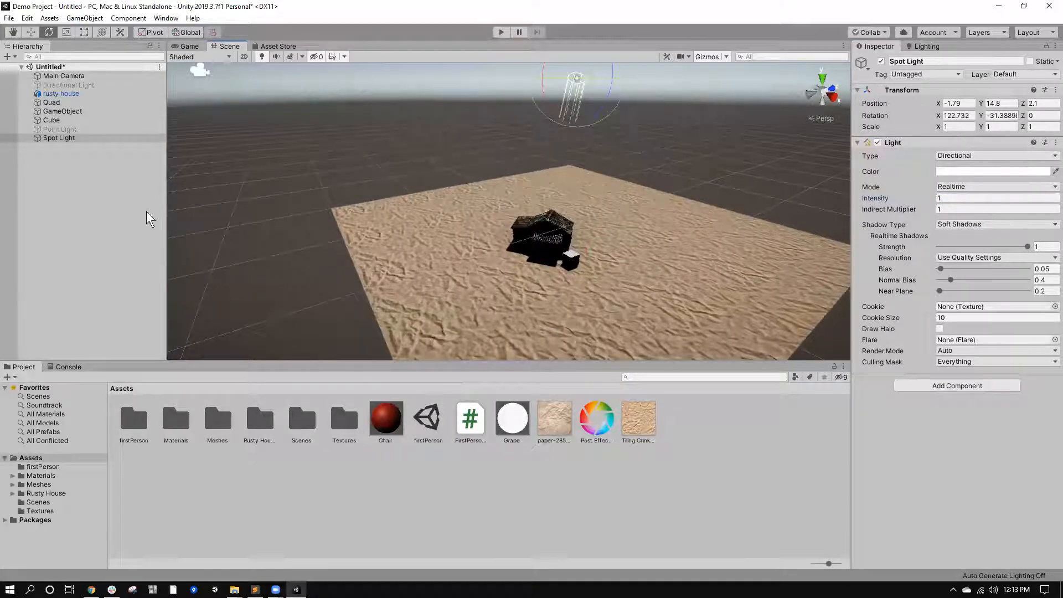
Deactivate the Spot Light object in the scene.
{"action": "left_click", "coordinate": [65, 130]}
{"action": "left_click", "coordinate": [65, 138]}
{"action": "left_click", "coordinate": [880, 61]}
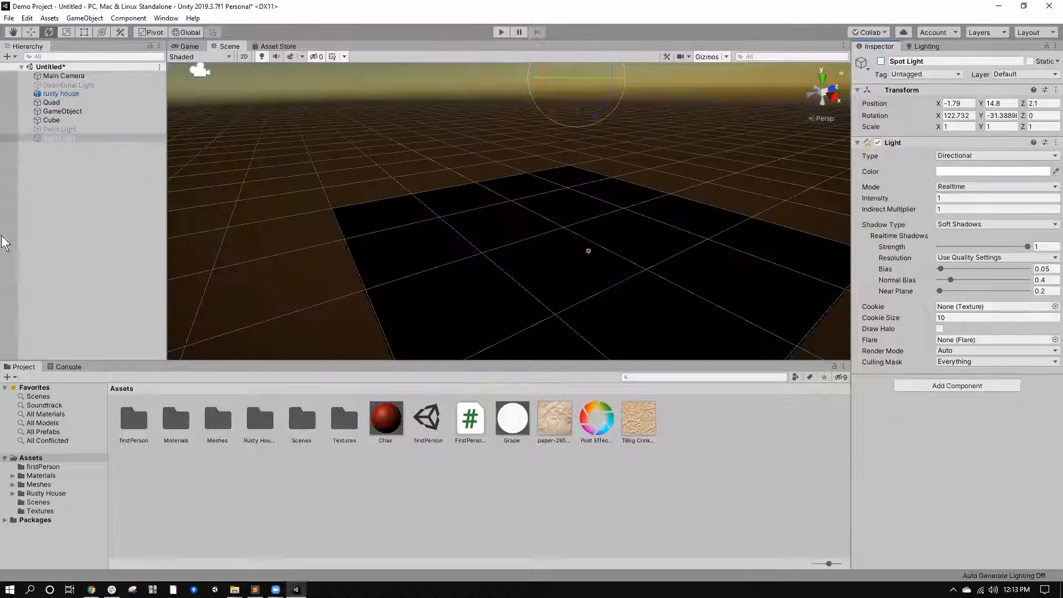
Activate the Point Light object in the scene, keeping its light type as Point.
{"action": "left_click", "coordinate": [64, 129]}
{"action": "left_click", "coordinate": [937, 156]}
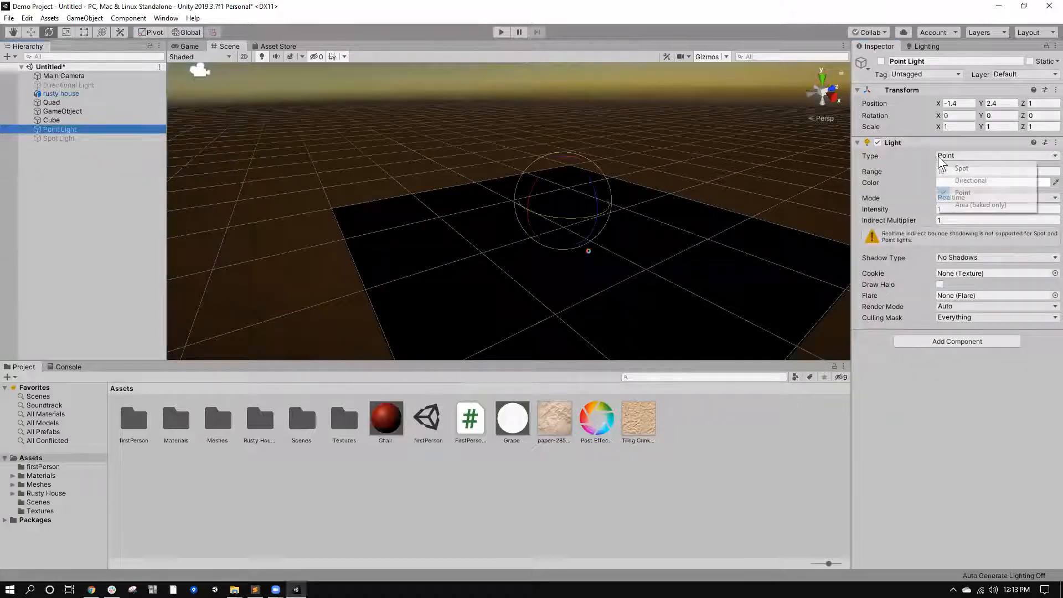
{"action": "left_click", "coordinate": [963, 192]}
{"action": "left_click", "coordinate": [881, 61]}
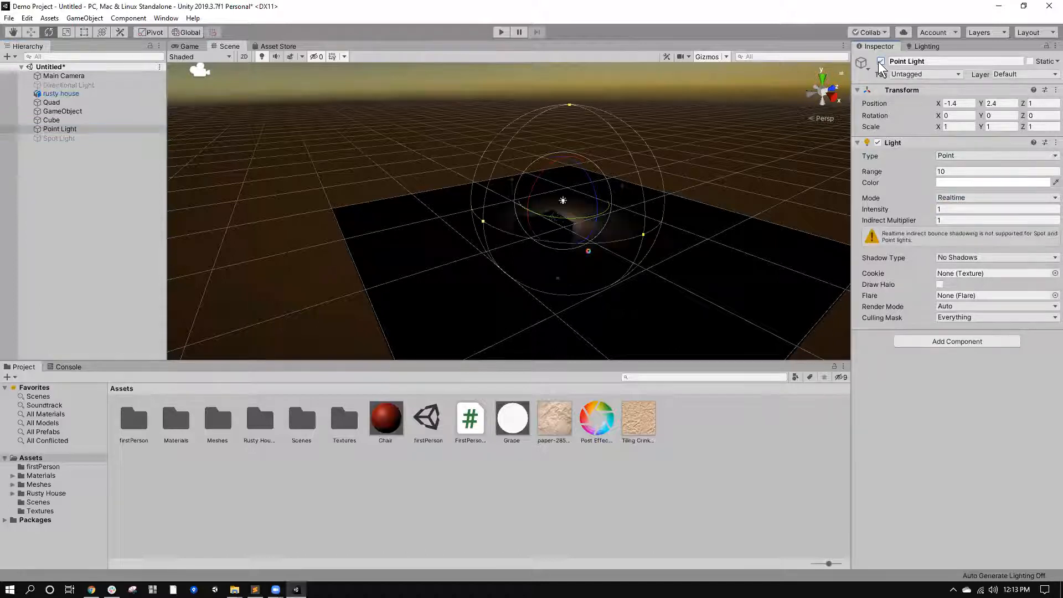
Set the Point Light's shadow type to Hard Shadows.
{"action": "scroll", "coordinate": [690, 217], "scroll_direction": "up", "scroll_amount": 9}
{"action": "middle_click_drag", "start_coordinate": [717, 218], "coordinate": [682, 205]}
{"action": "scroll", "coordinate": [681, 204], "scroll_direction": "down", "scroll_amount": 4}
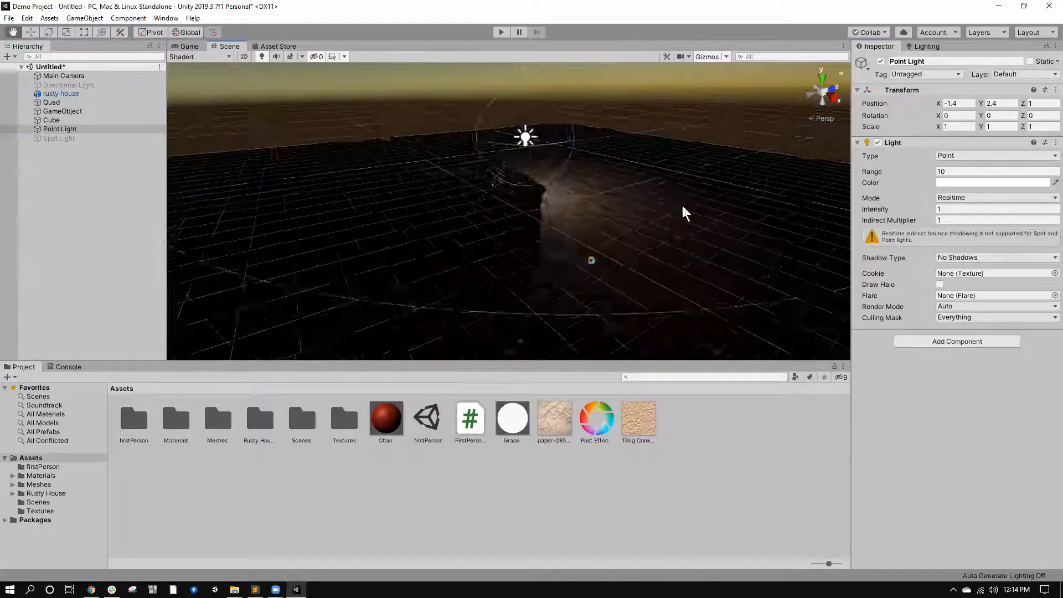
{"action": "left_click", "coordinate": [956, 259]}
{"action": "left_click", "coordinate": [970, 280]}
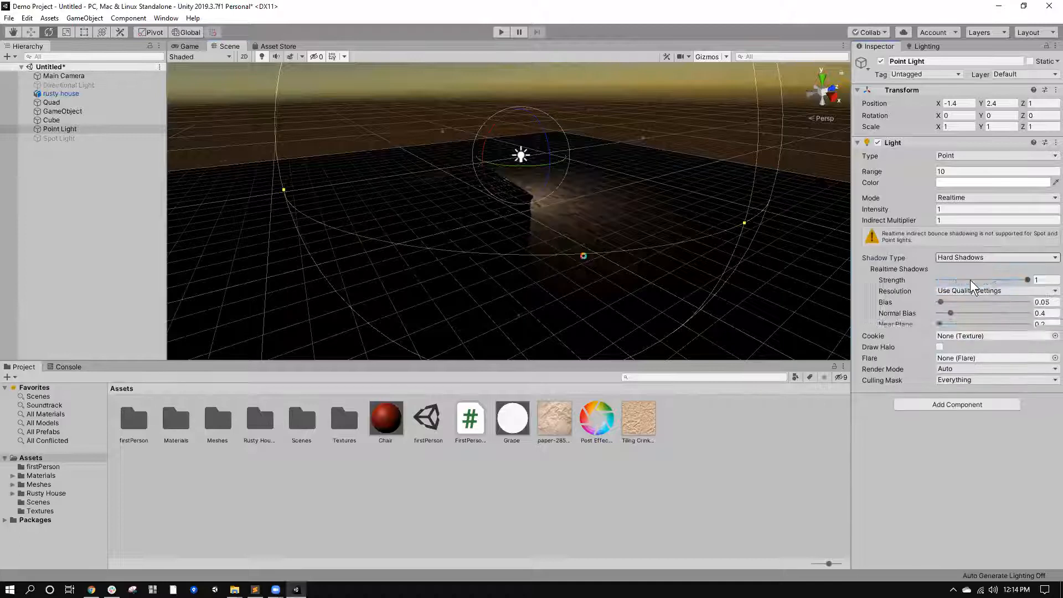
{"action": "left_click", "coordinate": [973, 290]}
{"action": "left_click", "coordinate": [962, 267]}
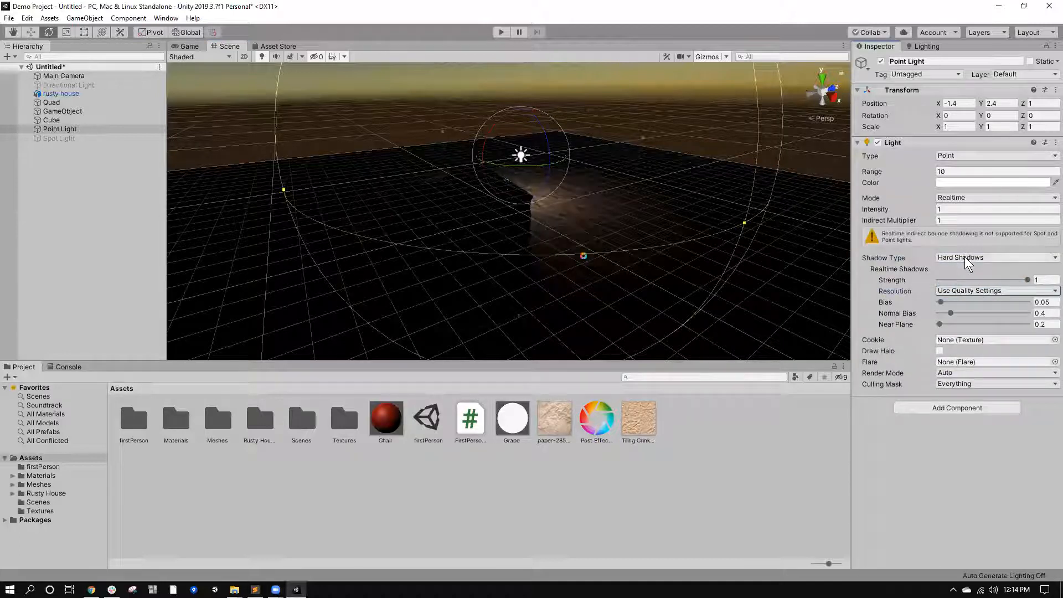
Enlarge the Point Light's range to about 19.95 directly in the scene.
{"action": "left_click", "coordinate": [964, 256]}
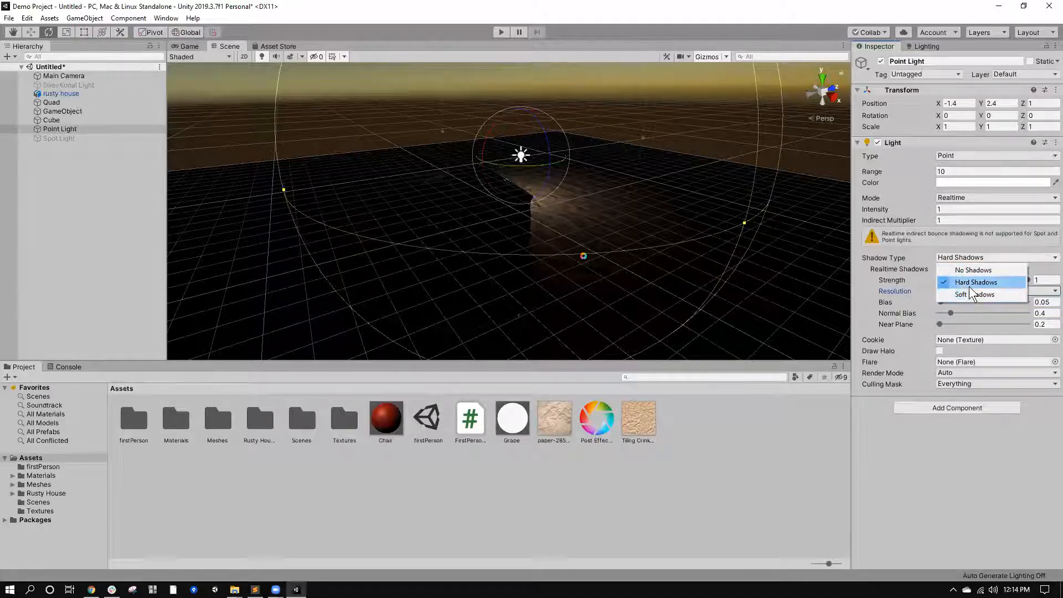
{"action": "left_click", "coordinate": [746, 222]}
{"action": "left_click_drag", "start_coordinate": [744, 223], "coordinate": [1013, 556]}
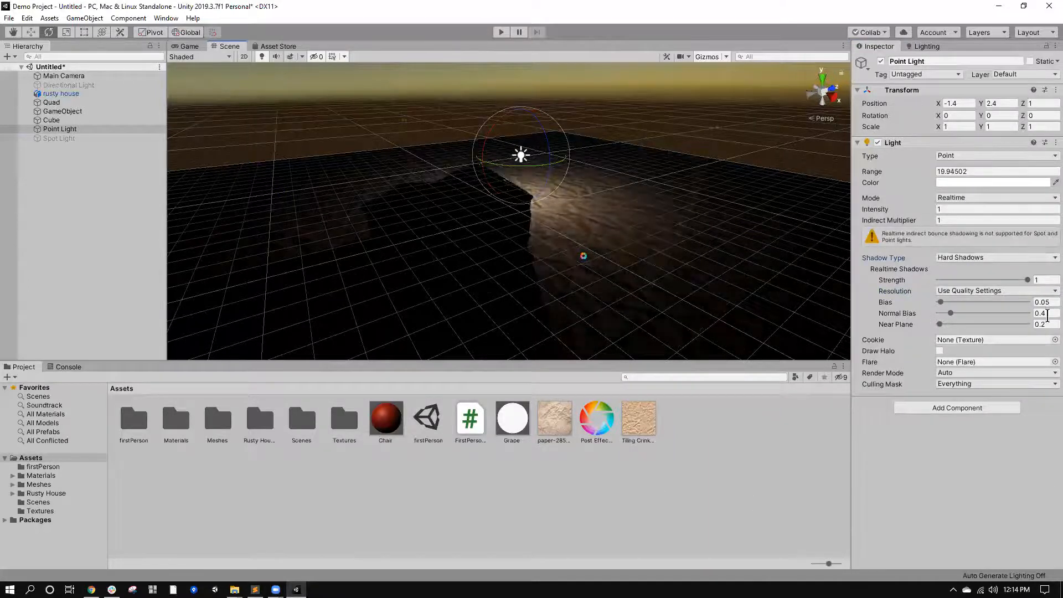
Examine from several angles how the Point Light's hard shadows fall on the ground around the house.
{"action": "scroll", "coordinate": [614, 194], "scroll_direction": "down", "scroll_amount": 4}
{"action": "right_click_drag", "start_coordinate": [587, 155], "coordinate": [552, 201]}
{"action": "scroll", "coordinate": [552, 202], "scroll_direction": "up", "scroll_amount": 4}
{"action": "middle_click_drag", "start_coordinate": [559, 199], "coordinate": [613, 177]}
{"action": "middle_click_drag", "start_coordinate": [561, 212], "coordinate": [579, 184]}
{"action": "scroll", "coordinate": [579, 185], "scroll_direction": "down", "scroll_amount": 2}
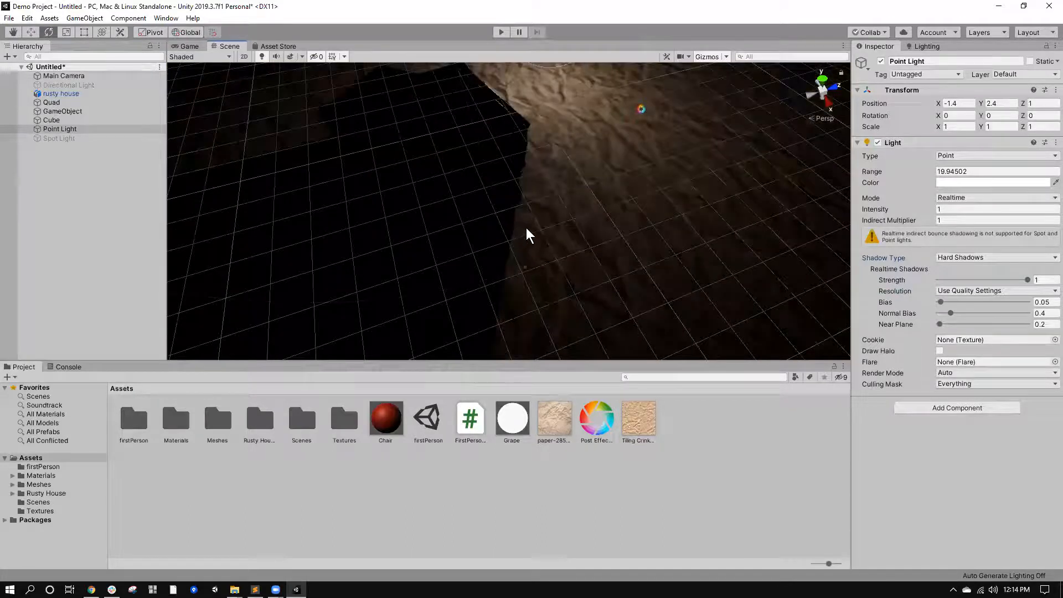
{"action": "scroll", "coordinate": [522, 230], "scroll_direction": "down", "scroll_amount": 4}
{"action": "middle_click_drag", "start_coordinate": [523, 230], "coordinate": [543, 229]}
{"action": "right_click_drag", "start_coordinate": [648, 257], "coordinate": [695, 186]}
Set the Point Light's shadow type to No Shadows and raise its intensity to 2.17.
{"action": "left_click", "coordinate": [957, 257]}
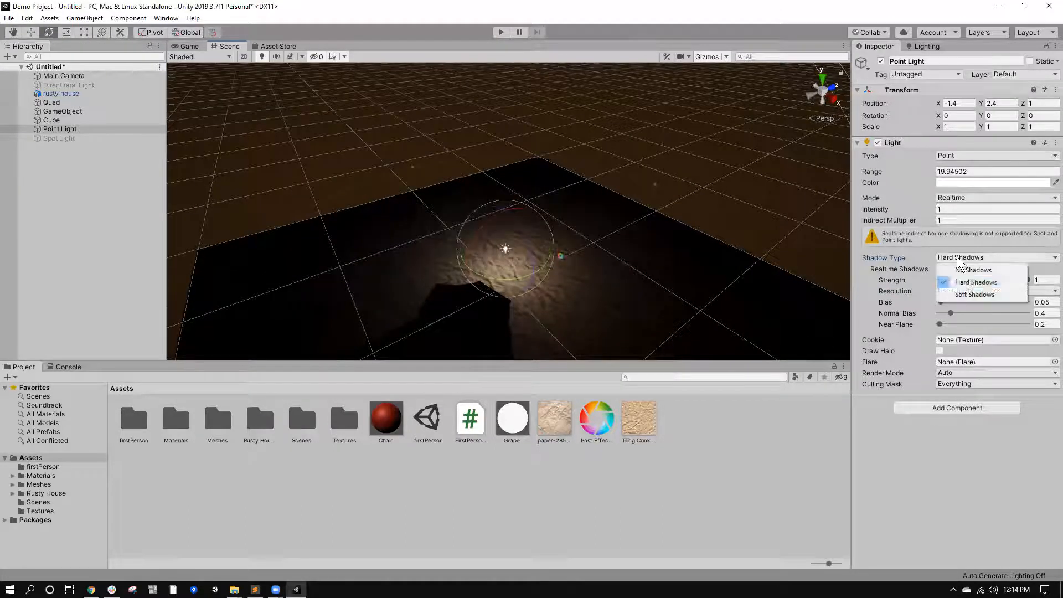
{"action": "left_click", "coordinate": [962, 271]}
{"action": "left_click_drag", "start_coordinate": [930, 210], "coordinate": [953, 217]}
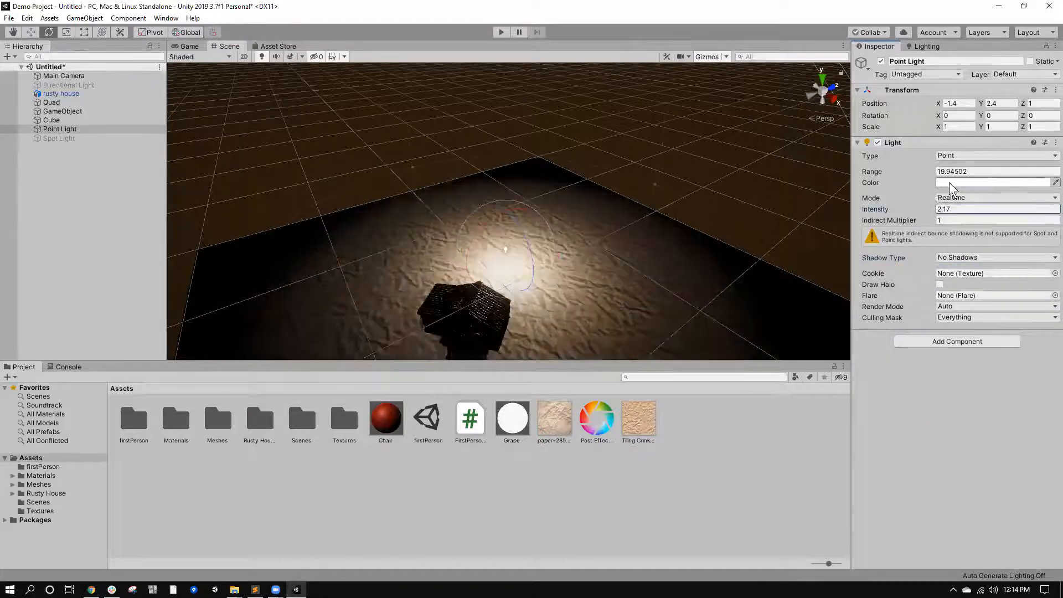
{"action": "left_click", "coordinate": [59, 138]}
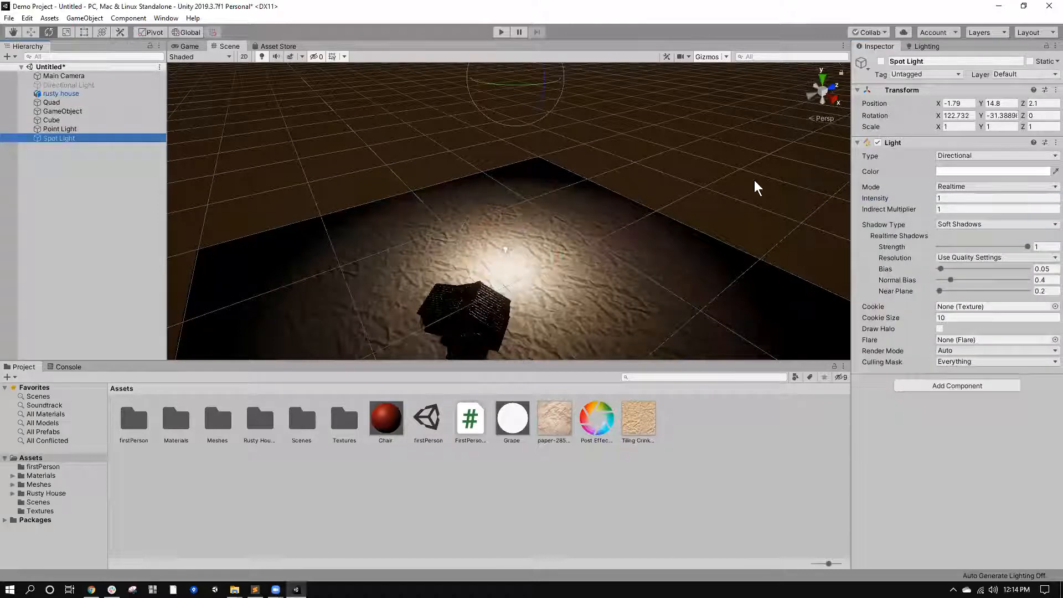
{"action": "scroll", "coordinate": [481, 238], "scroll_direction": "down", "scroll_amount": 3}
{"action": "scroll", "coordinate": [566, 277], "scroll_direction": "up", "scroll_amount": 4}
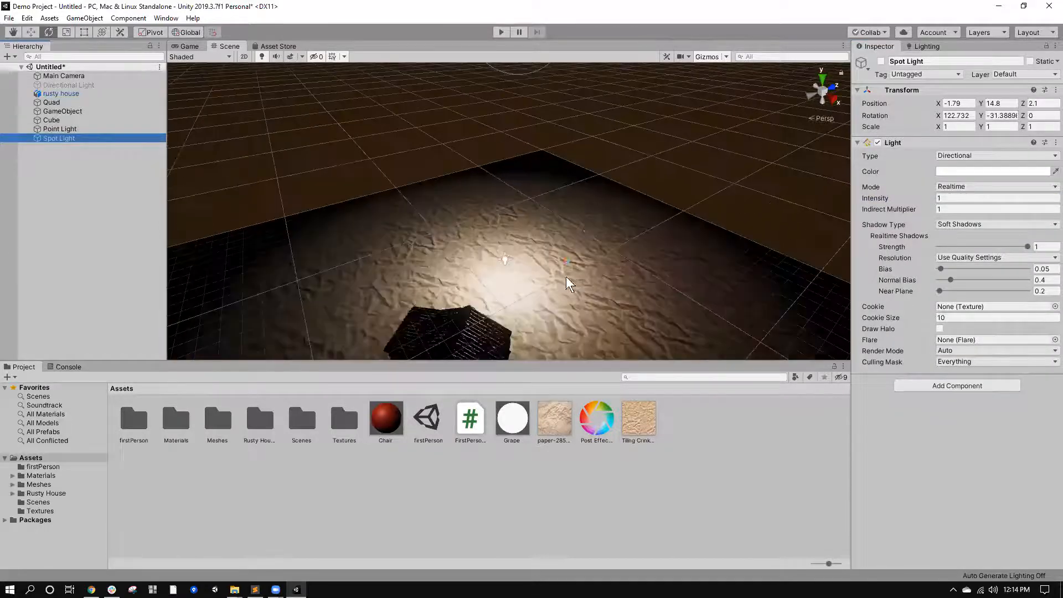
{"action": "middle_click_drag", "start_coordinate": [566, 277], "coordinate": [613, 257]}
{"action": "right_click_drag", "start_coordinate": [612, 256], "coordinate": [603, 207]}
{"action": "middle_click_drag", "start_coordinate": [602, 206], "coordinate": [597, 211]}
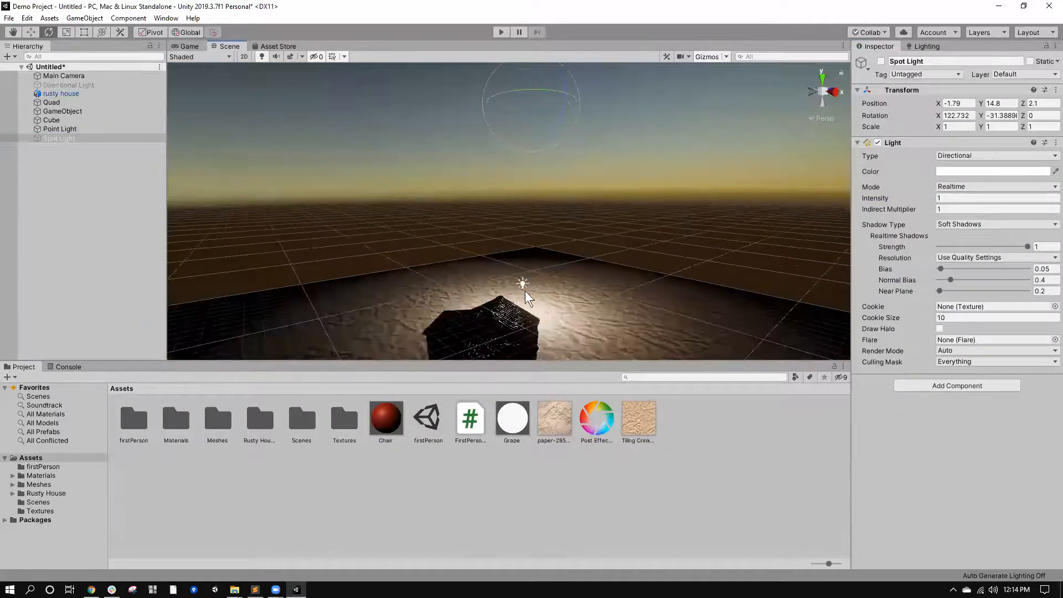
{"action": "left_click", "coordinate": [523, 300]}
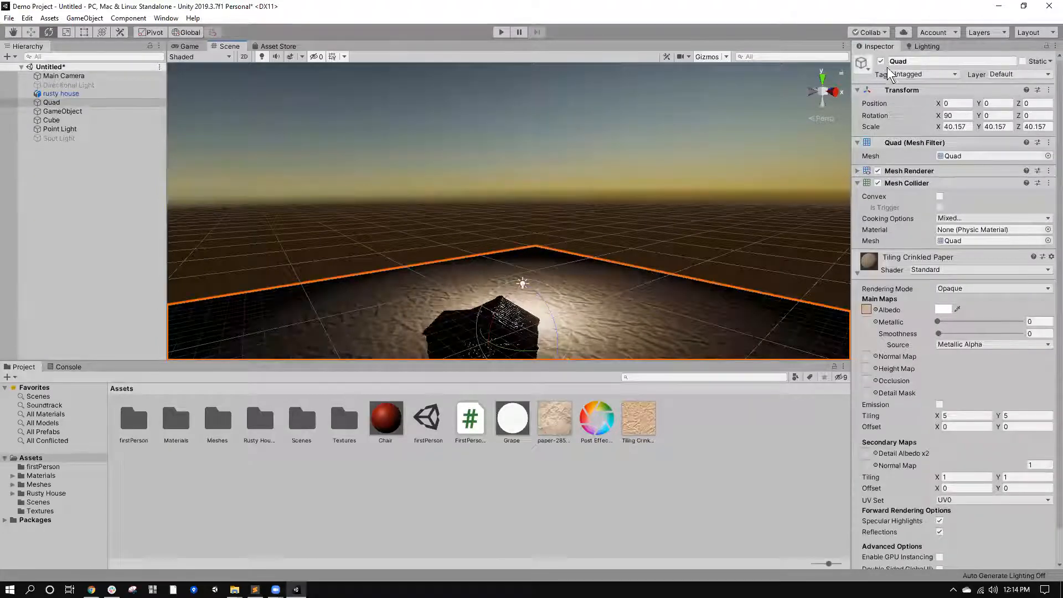
Open the scene's Lighting settings and bring the whole house and lit ground into view.
{"action": "left_click", "coordinate": [919, 45]}
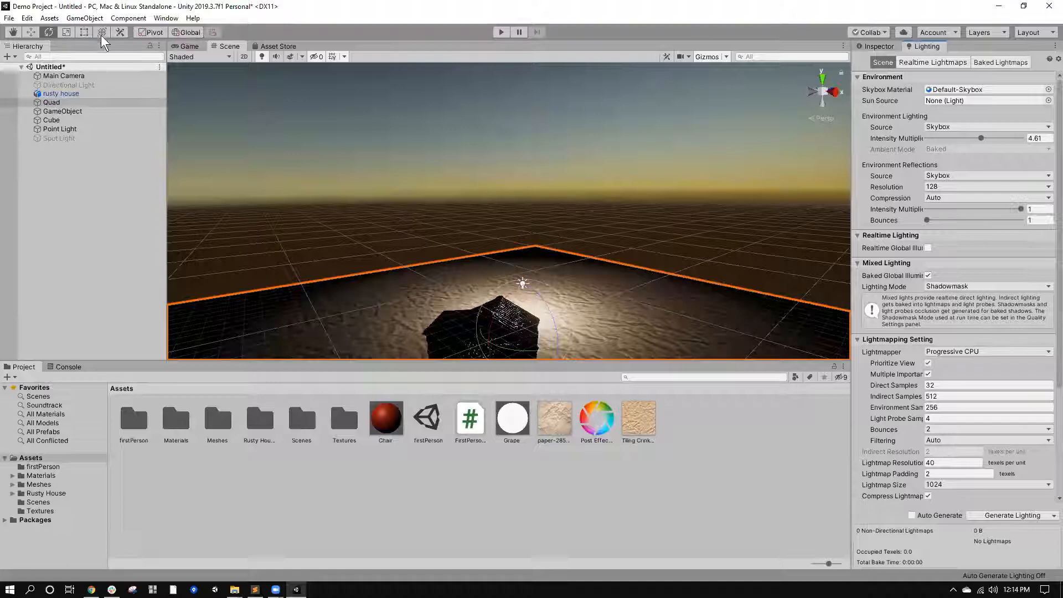
{"action": "left_click", "coordinate": [166, 18]}
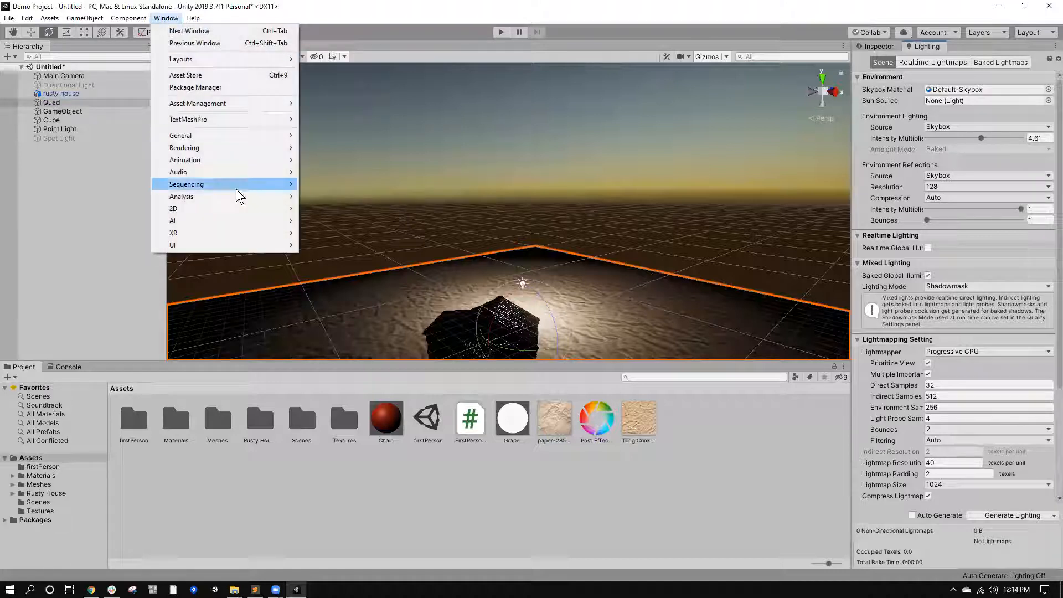
{"action": "mouse_move", "coordinate": [206, 148]}
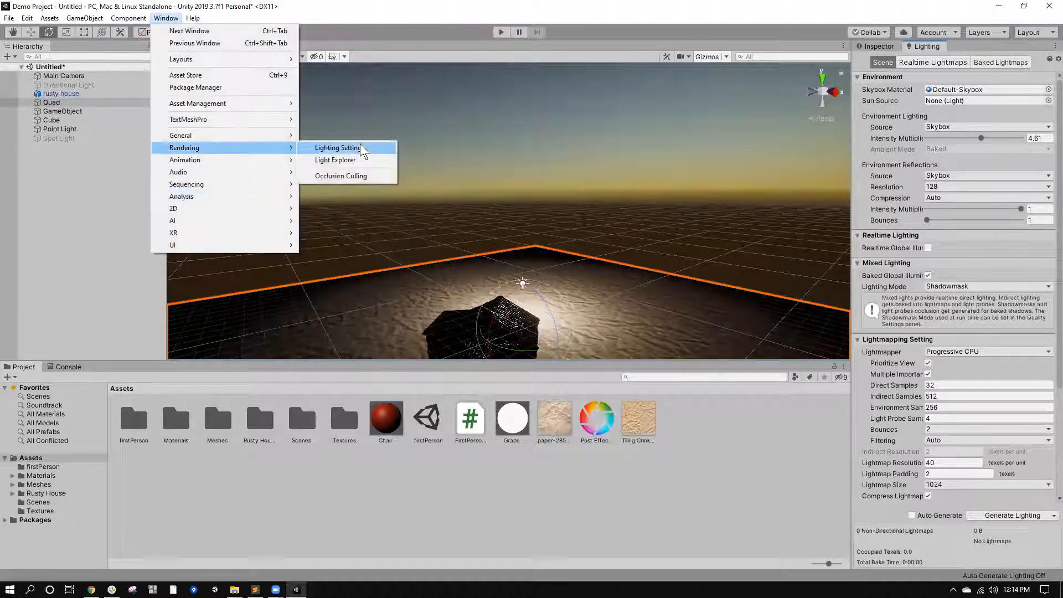
{"action": "left_click", "coordinate": [703, 140]}
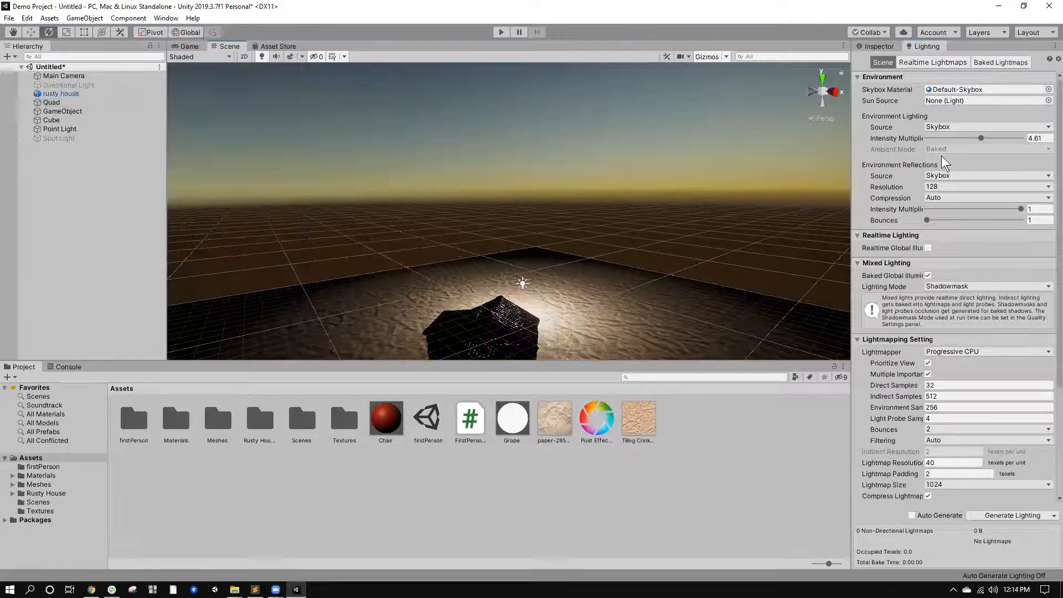
{"action": "scroll", "coordinate": [663, 168], "scroll_direction": "down", "scroll_amount": 10}
{"action": "right_click_drag", "start_coordinate": [672, 144], "coordinate": [676, 181]}
{"action": "scroll", "coordinate": [664, 188], "scroll_direction": "down", "scroll_amount": 10}
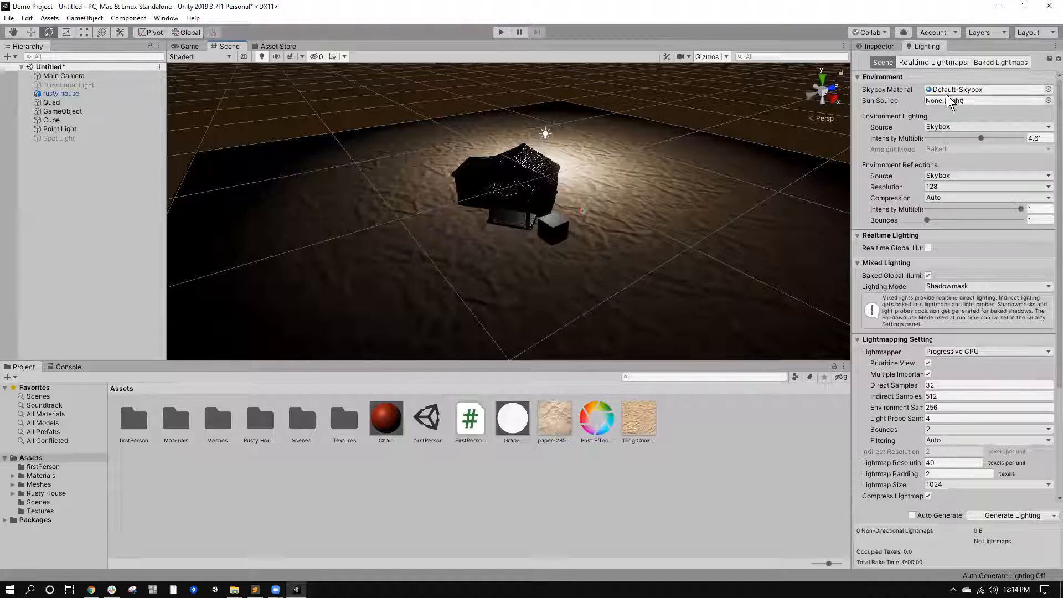
{"action": "mouse_move", "coordinate": [759, 238]}
{"action": "right_mouse_down"}
{"action": "mouse_move", "coordinate": [756, 183]}
{"action": "mouse_move", "coordinate": [750, 260]}
{"action": "mouse_move", "coordinate": [753, 232]}
{"action": "right_mouse_up"}
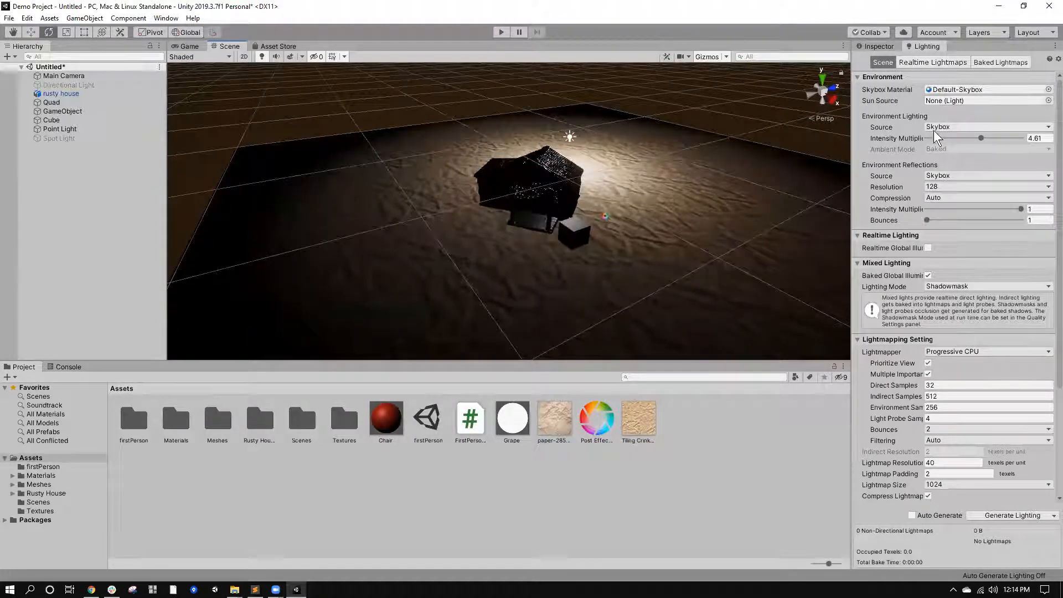
Set the environment lighting source to Color with a black ambient color.
{"action": "left_click", "coordinate": [970, 127]}
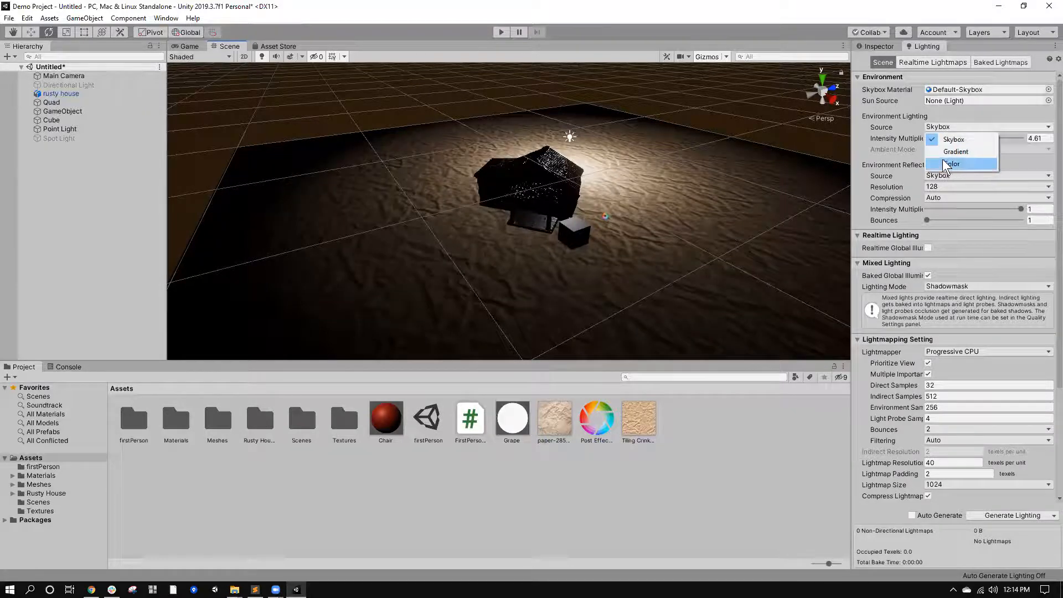
{"action": "left_click", "coordinate": [951, 164]}
{"action": "left_click", "coordinate": [953, 140]}
{"action": "left_click_drag", "start_coordinate": [757, 340], "coordinate": [735, 345]}
{"action": "left_click", "coordinate": [797, 338]}
{"action": "left_click_drag", "start_coordinate": [824, 359], "coordinate": [794, 383]}
{"action": "left_click_drag", "start_coordinate": [756, 323], "coordinate": [771, 330]}
{"action": "left_click_drag", "start_coordinate": [754, 349], "coordinate": [701, 383]}
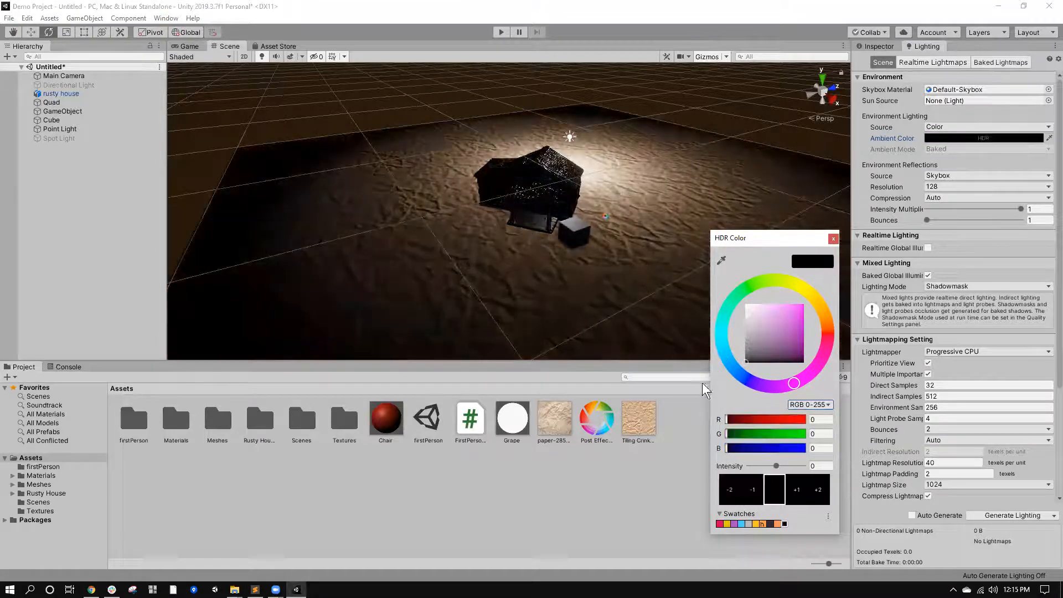
{"action": "left_click", "coordinate": [836, 238]}
Switch the environment lighting source to Gradient and give it a bright green ground color.
{"action": "left_click", "coordinate": [939, 127]}
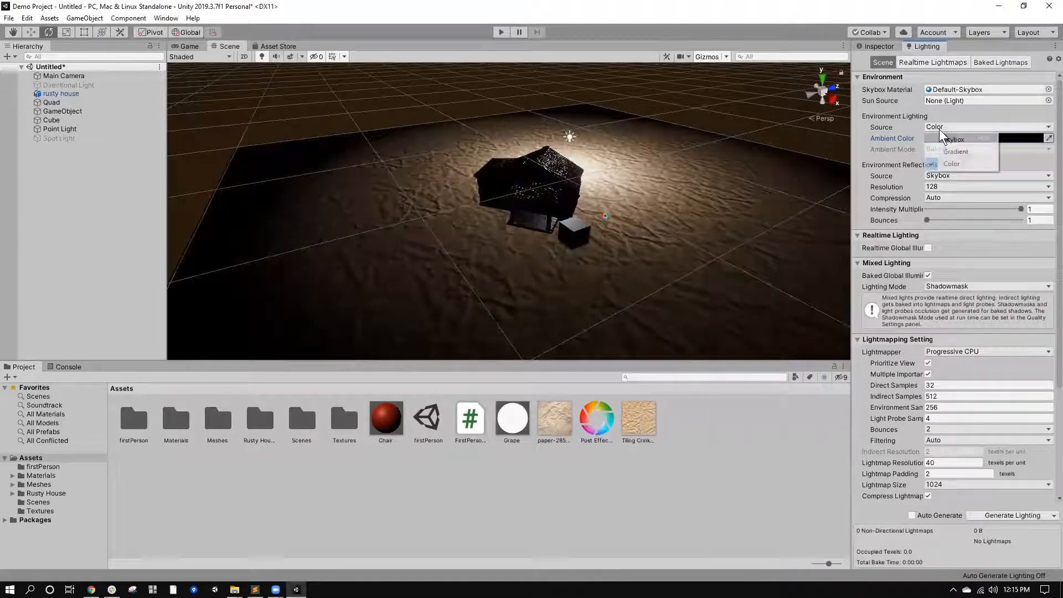
{"action": "left_click", "coordinate": [947, 151]}
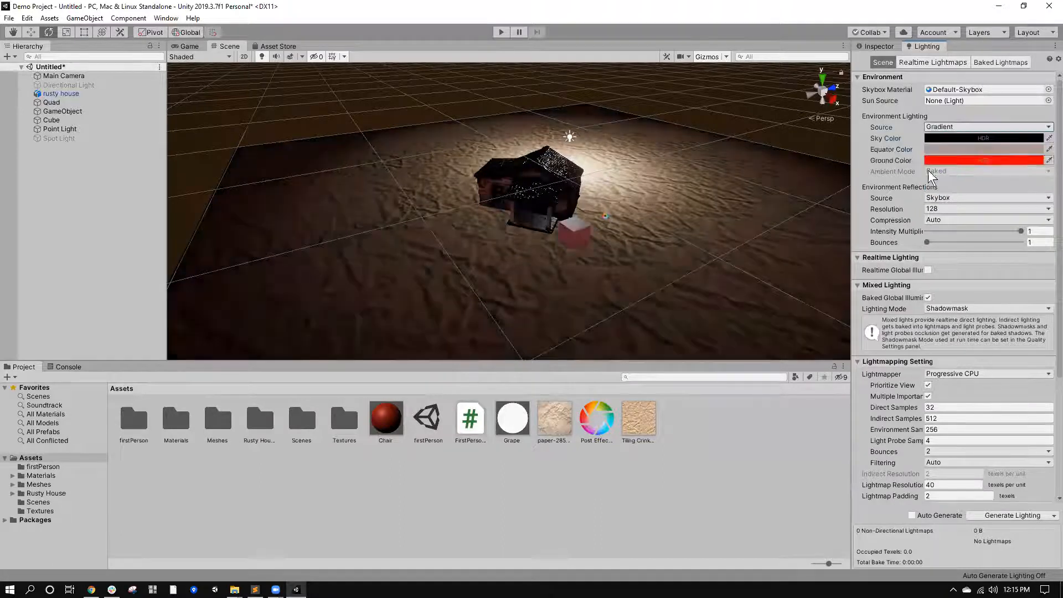
{"action": "left_click", "coordinate": [1009, 161]}
{"action": "left_click_drag", "start_coordinate": [699, 351], "coordinate": [702, 400]}
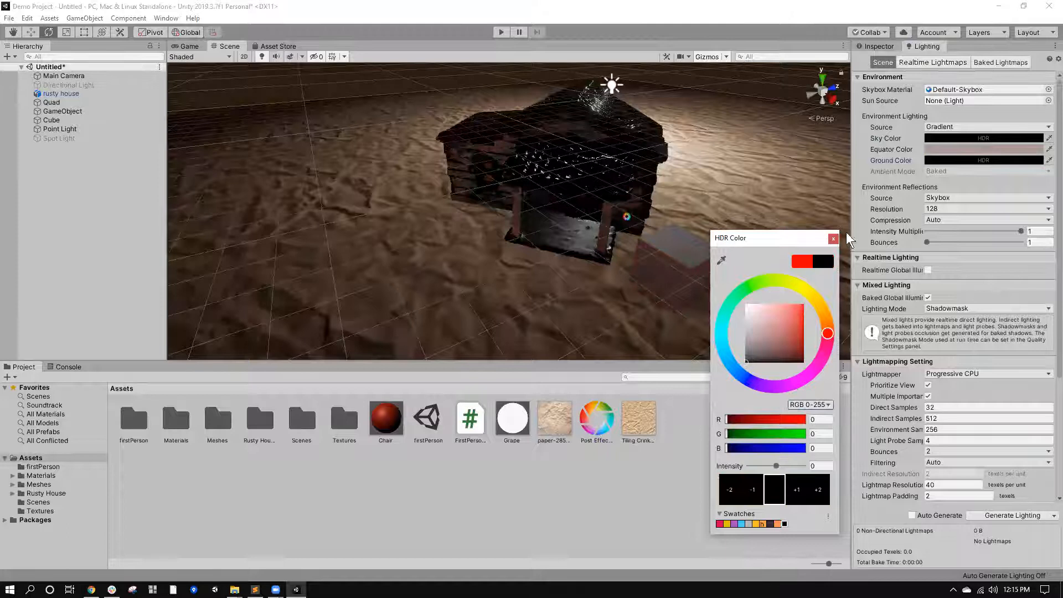
{"action": "mouse_move", "coordinate": [790, 310]}
{"action": "left_mouse_down"}
{"action": "mouse_move", "coordinate": [693, 284]}
{"action": "mouse_move", "coordinate": [717, 357]}
{"action": "mouse_move", "coordinate": [713, 305]}
{"action": "left_mouse_up"}
{"action": "left_click_drag", "start_coordinate": [744, 291], "coordinate": [823, 284]}
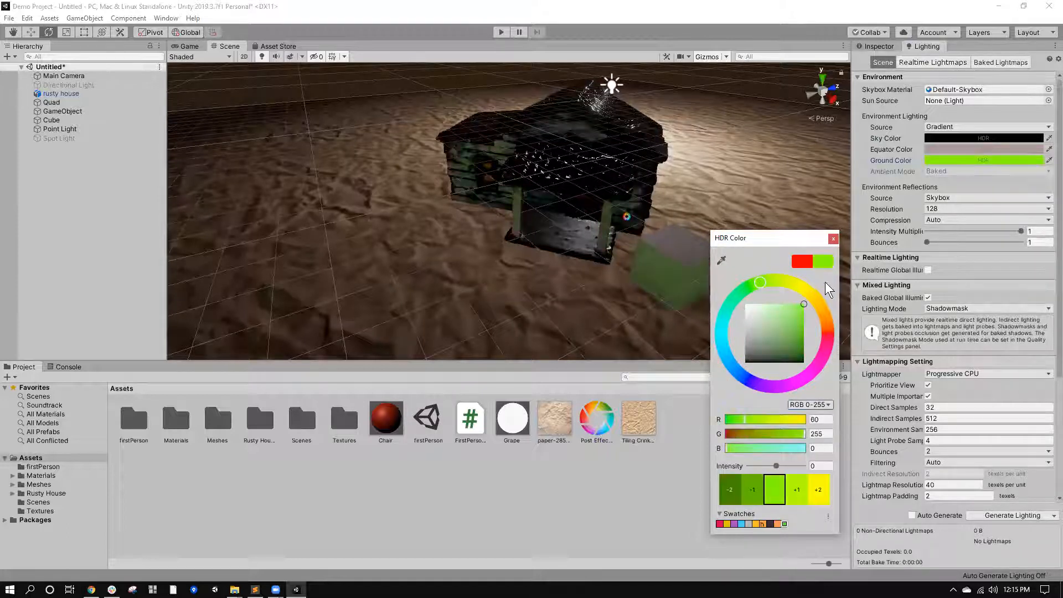
Try cyan (RGB 0, 218, 255) and pure white as the sky color of the gradient environment lighting.
{"action": "left_click", "coordinate": [976, 140]}
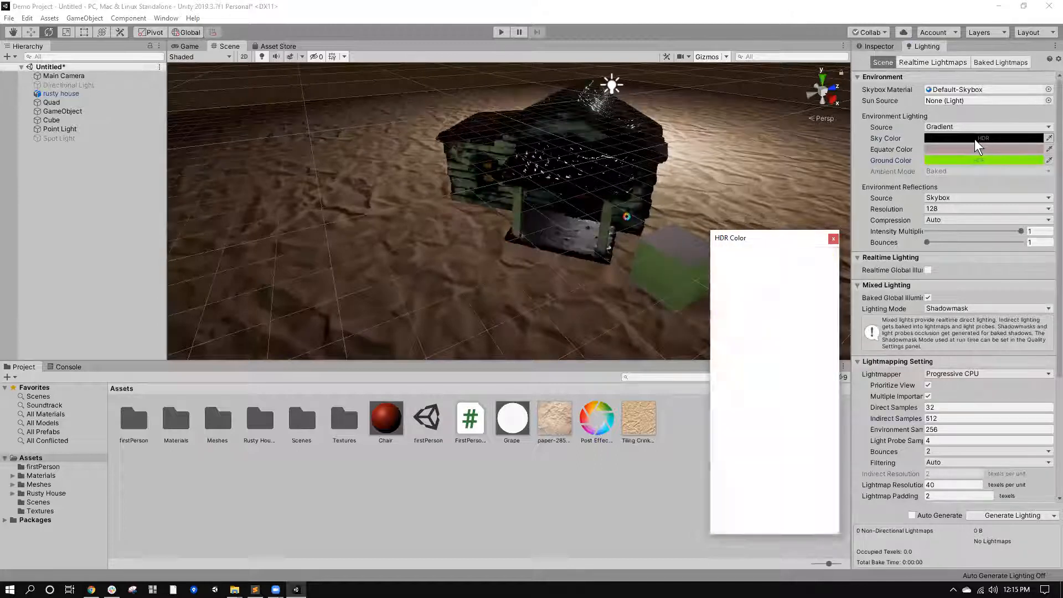
{"action": "mouse_move", "coordinate": [721, 301]}
{"action": "left_mouse_down"}
{"action": "mouse_move", "coordinate": [722, 341]}
{"action": "mouse_move", "coordinate": [865, 275]}
{"action": "left_mouse_up"}
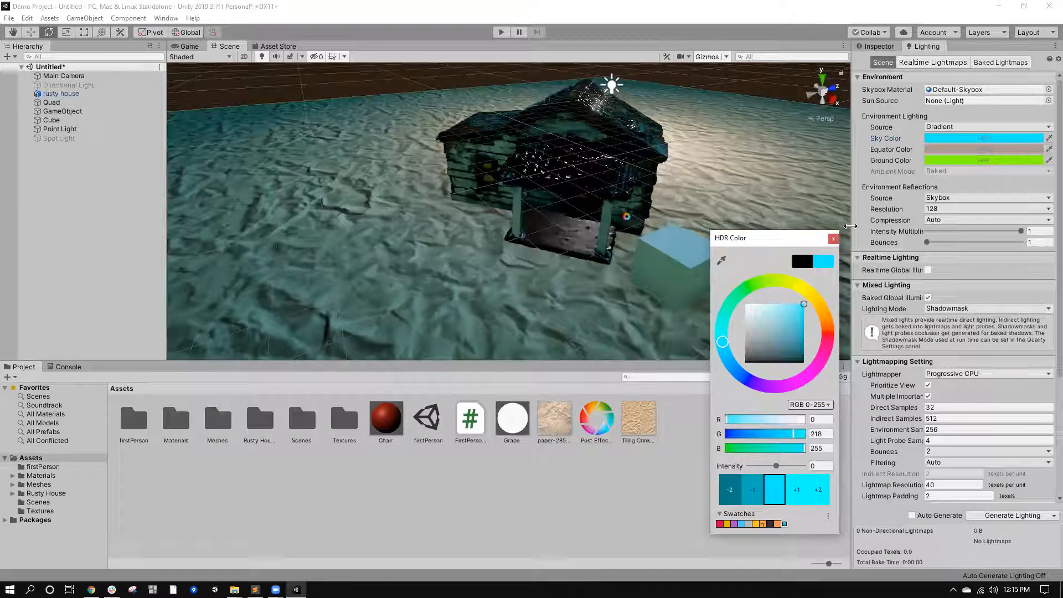
{"action": "left_click", "coordinate": [983, 139]}
{"action": "left_click_drag", "start_coordinate": [778, 306], "coordinate": [660, 270]}
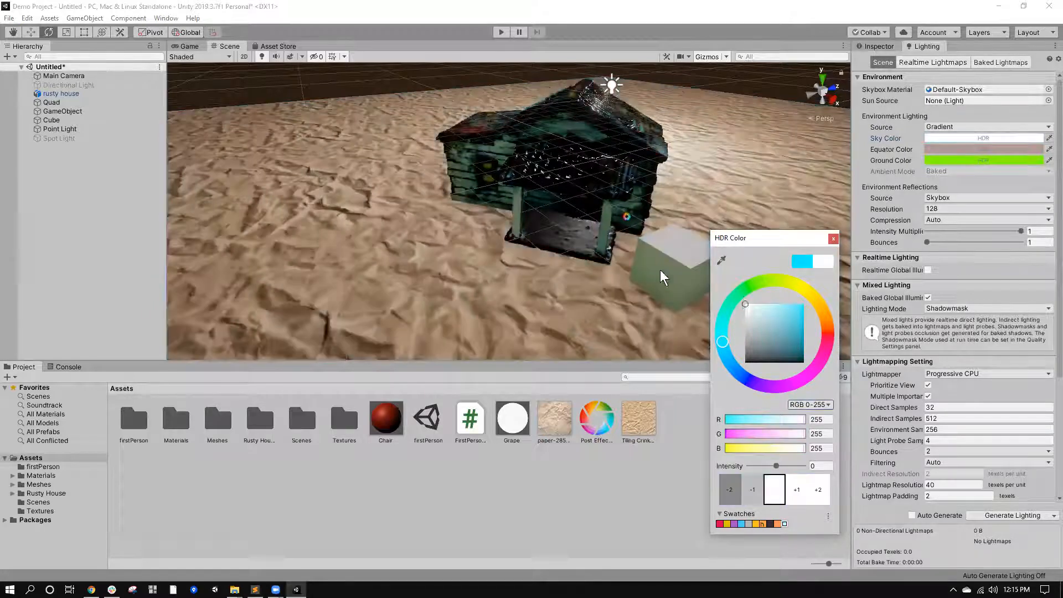
Return the environment lighting source to Color and set the ambient color to black (RGB 0, 0, 0).
{"action": "left_click", "coordinate": [975, 126]}
{"action": "left_click", "coordinate": [964, 165]}
{"action": "left_click", "coordinate": [970, 137]}
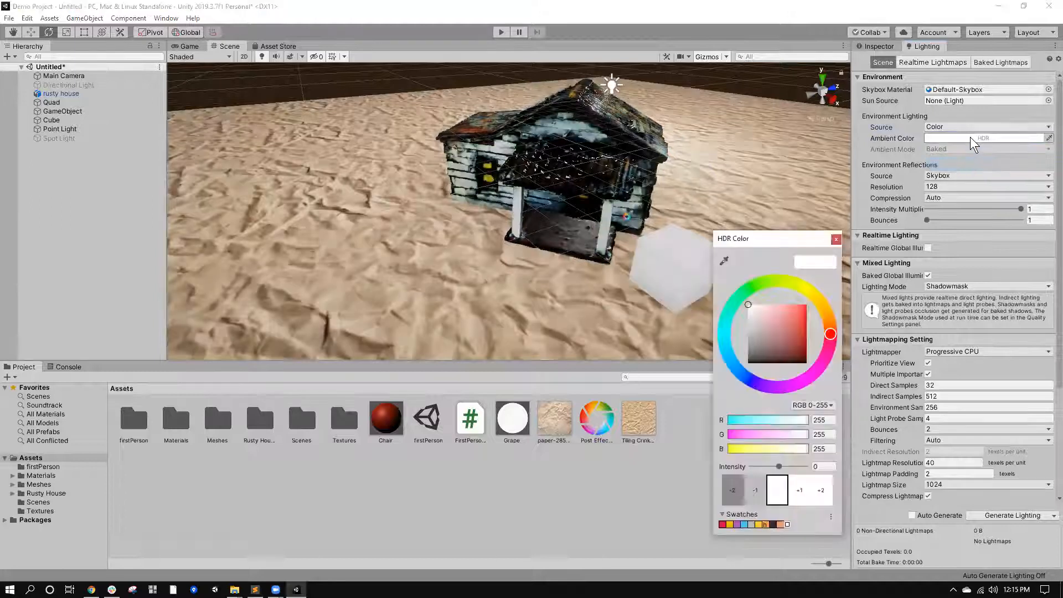
{"action": "left_click_drag", "start_coordinate": [768, 340], "coordinate": [660, 450]}
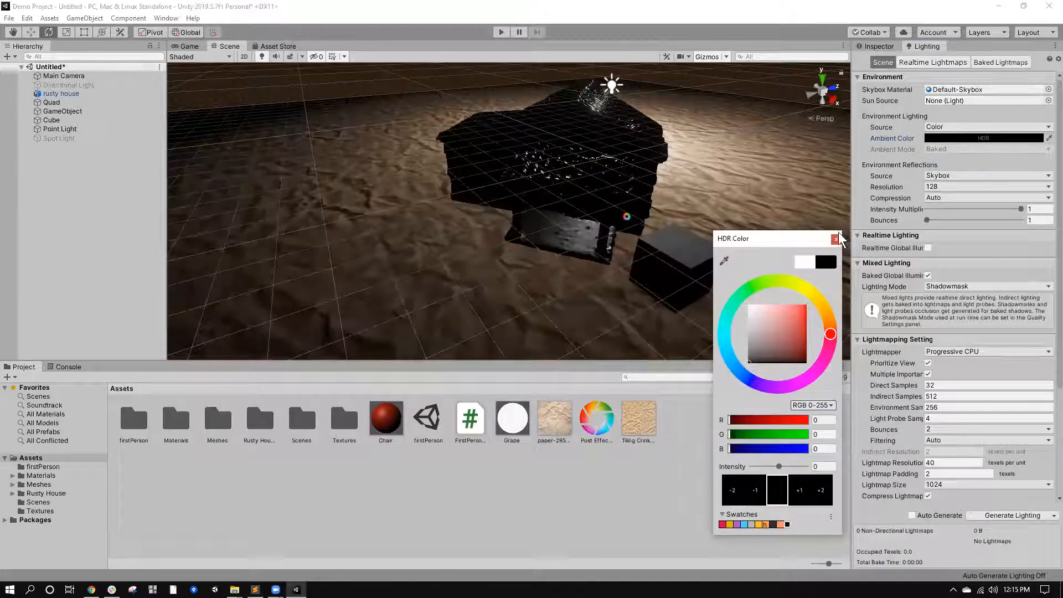
{"action": "left_click", "coordinate": [836, 239]}
Move the Point Light around the house to about X -2.57, Y 2.56, Z -4.83, just above the ground beside it.
{"action": "scroll", "coordinate": [674, 204], "scroll_direction": "down", "scroll_amount": 5}
{"action": "scroll", "coordinate": [592, 202], "scroll_direction": "up", "scroll_amount": 3}
{"action": "scroll", "coordinate": [593, 121], "scroll_direction": "down", "scroll_amount": 5}
{"action": "left_click", "coordinate": [548, 164]}
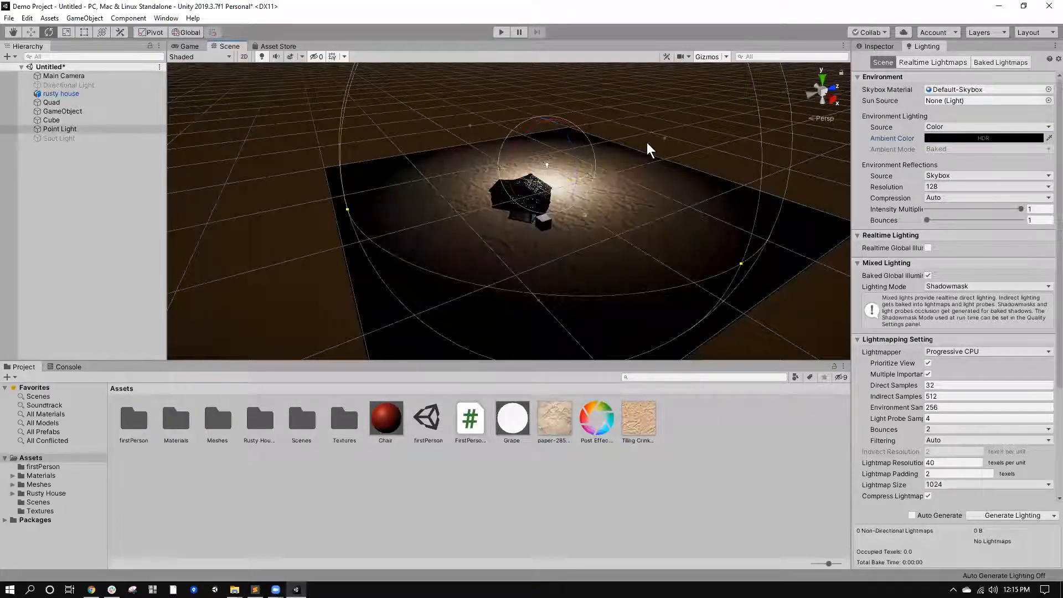
{"action": "left_click", "coordinate": [873, 46]}
{"action": "scroll", "coordinate": [601, 191], "scroll_direction": "up", "scroll_amount": 5}
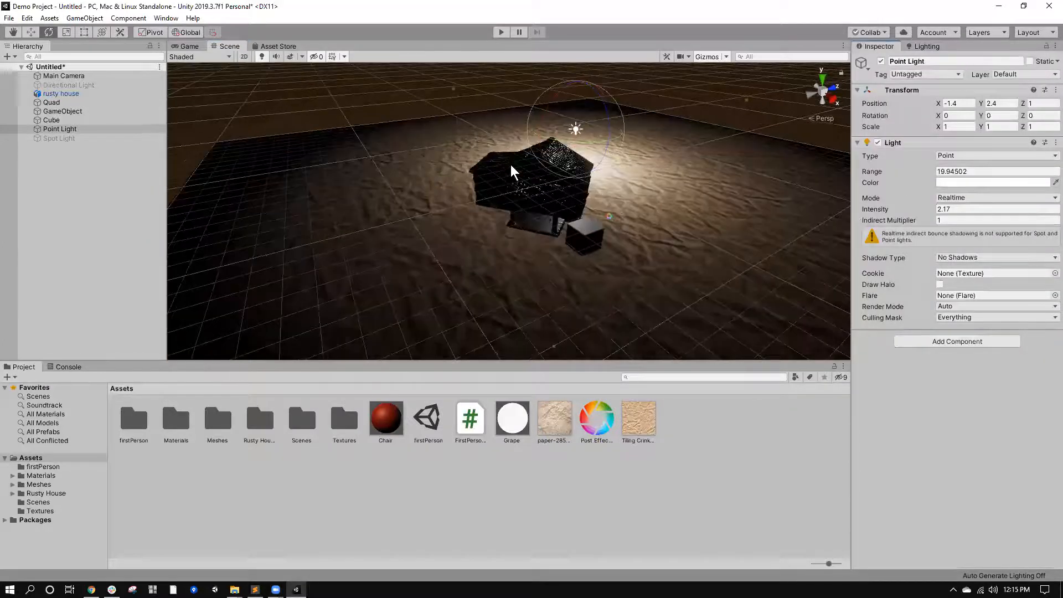
{"action": "left_click", "coordinate": [31, 32]}
{"action": "right_click_drag", "start_coordinate": [484, 147], "coordinate": [591, 178]}
{"action": "scroll", "coordinate": [591, 179], "scroll_direction": "down", "scroll_amount": 5}
{"action": "middle_click_drag", "start_coordinate": [591, 178], "coordinate": [586, 208]}
{"action": "scroll", "coordinate": [538, 227], "scroll_direction": "up", "scroll_amount": 3}
{"action": "left_click_drag", "start_coordinate": [527, 168], "coordinate": [434, 178]}
{"action": "right_click_drag", "start_coordinate": [515, 260], "coordinate": [538, 257]}
{"action": "scroll", "coordinate": [541, 249], "scroll_direction": "down", "scroll_amount": 3}
{"action": "middle_click_drag", "start_coordinate": [540, 249], "coordinate": [594, 117]}
{"action": "scroll", "coordinate": [545, 220], "scroll_direction": "up", "scroll_amount": 3}
{"action": "scroll", "coordinate": [590, 151], "scroll_direction": "down", "scroll_amount": 3}
{"action": "scroll", "coordinate": [593, 118], "scroll_direction": "up", "scroll_amount": 3}
{"action": "mouse_move", "coordinate": [457, 98]}
{"action": "left_mouse_down"}
{"action": "mouse_move", "coordinate": [462, 111]}
{"action": "mouse_move", "coordinate": [463, 98]}
{"action": "left_mouse_up"}
{"action": "left_click_drag", "start_coordinate": [458, 148], "coordinate": [463, 163]}
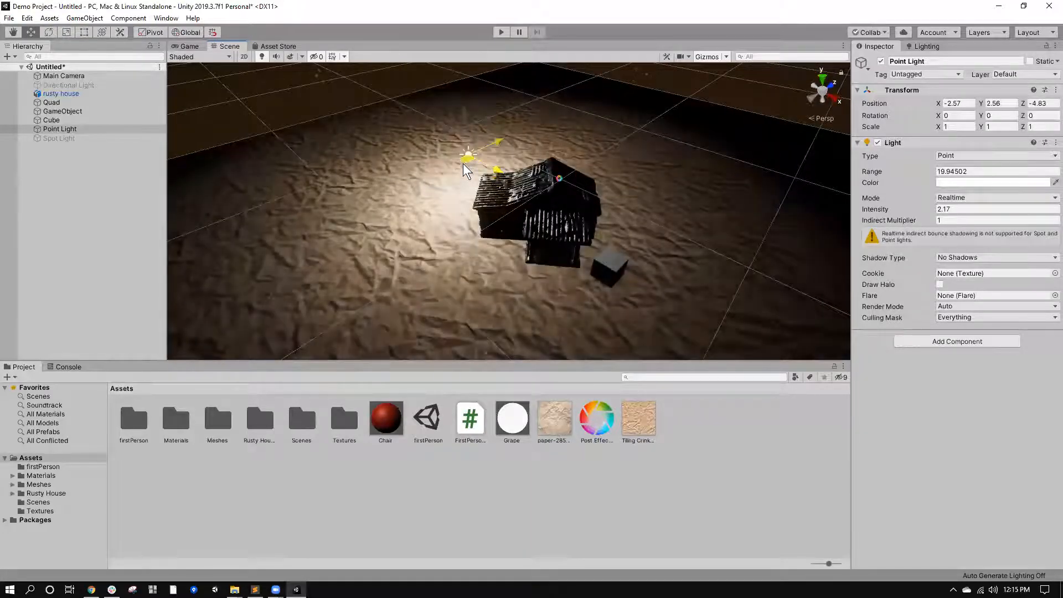
{"action": "right_click_drag", "start_coordinate": [494, 310], "coordinate": [500, 262]}
{"action": "scroll", "coordinate": [489, 242], "scroll_direction": "up", "scroll_amount": 2}
{"action": "mouse_move", "coordinate": [500, 261]}
{"action": "middle_mouse_down"}
{"action": "mouse_move", "coordinate": [490, 242]}
{"action": "mouse_move", "coordinate": [513, 252]}
{"action": "middle_mouse_up"}
{"action": "scroll", "coordinate": [512, 250], "scroll_direction": "up", "scroll_amount": 2}
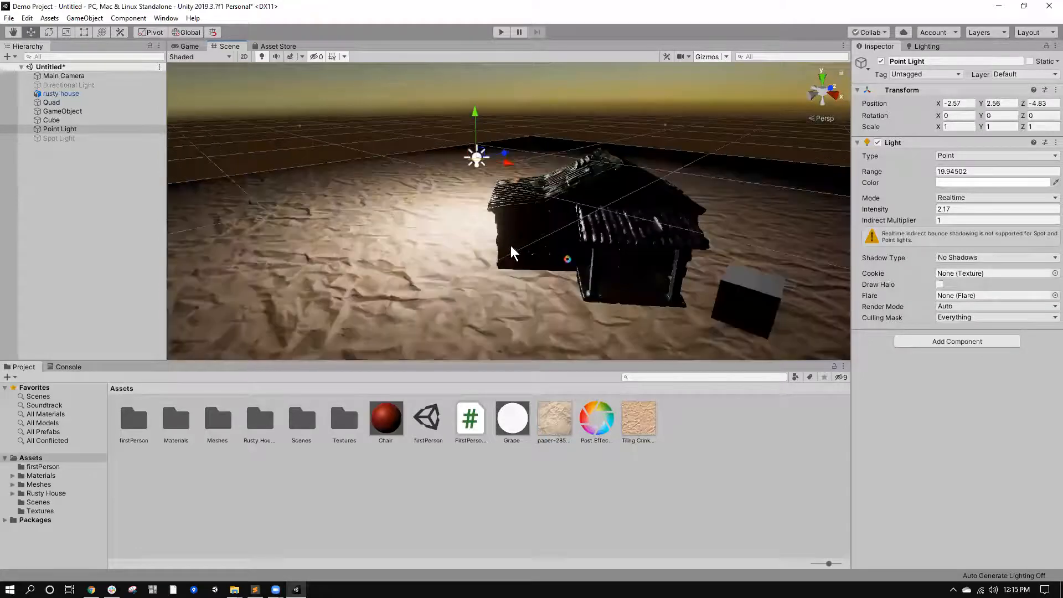
Give the Point Light soft shadows at strength 0.732, set its range to 10.37, and check the result in the game view.
{"action": "left_click", "coordinate": [963, 257]}
{"action": "left_click", "coordinate": [980, 294]}
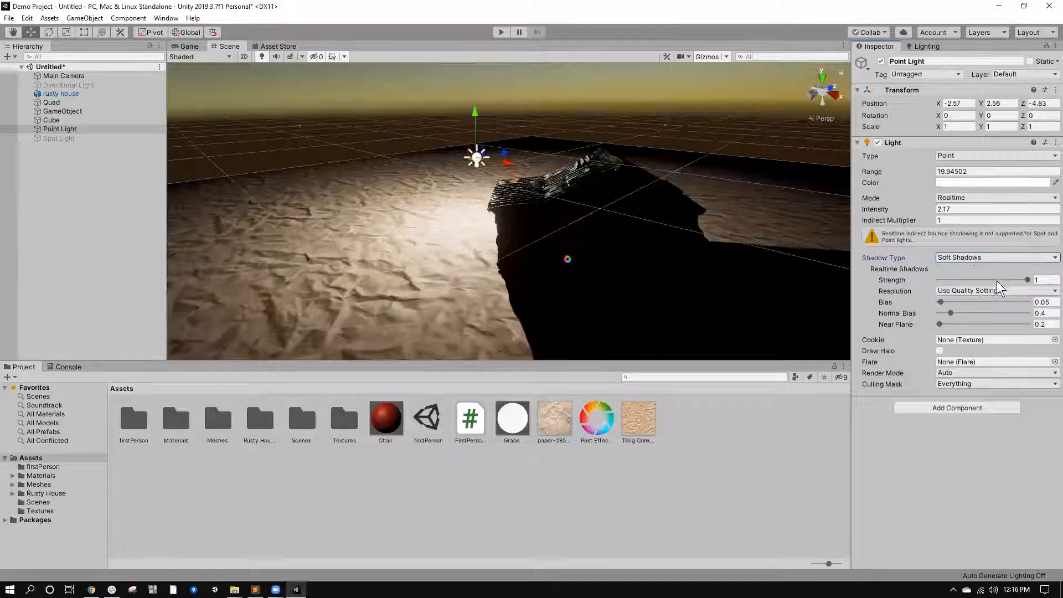
{"action": "left_click_drag", "start_coordinate": [1016, 278], "coordinate": [1003, 280]}
{"action": "left_click_drag", "start_coordinate": [929, 171], "coordinate": [545, 155]}
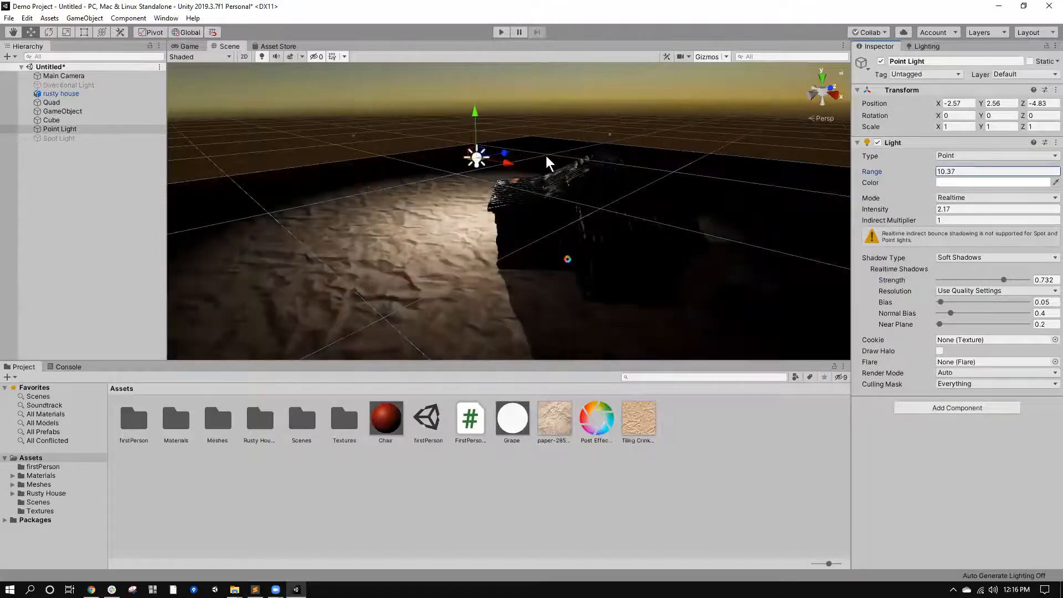
{"action": "left_click", "coordinate": [190, 47]}
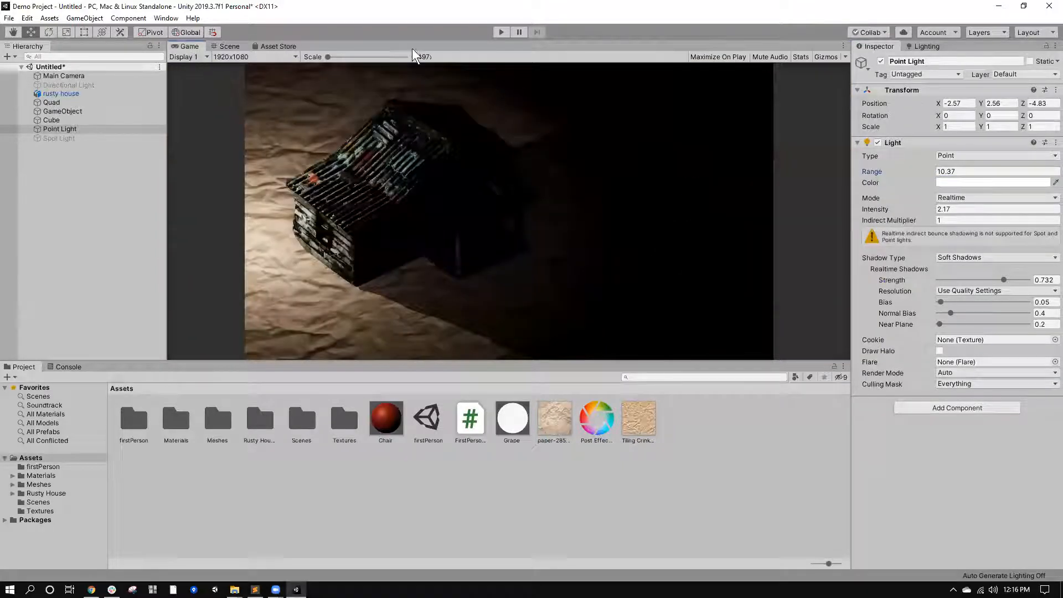
{"action": "left_click", "coordinate": [244, 45]}
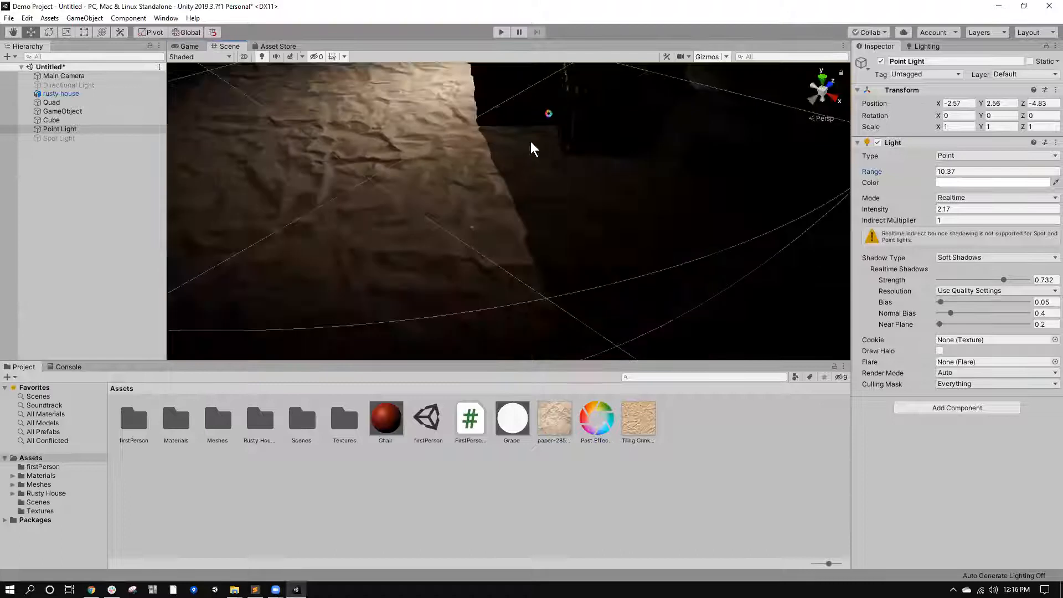
Move the Point Light to about X -4.13, Z -4.33 and set its intensity to 1.
{"action": "scroll", "coordinate": [530, 141], "scroll_direction": "down", "scroll_amount": 4}
{"action": "middle_click_drag", "start_coordinate": [530, 142], "coordinate": [522, 175]}
{"action": "left_click_drag", "start_coordinate": [410, 271], "coordinate": [398, 241]}
{"action": "left_click", "coordinate": [947, 208]}
{"action": "type", "text": "1.4"}
{"action": "left_click_drag", "start_coordinate": [951, 208], "coordinate": [822, 211]}
{"action": "type", "text": "1"}
Reposition the Point Light beside the house at about X -1.72, Y 2.88, Z -5.96.
{"action": "scroll", "coordinate": [507, 233], "scroll_direction": "down", "scroll_amount": 3}
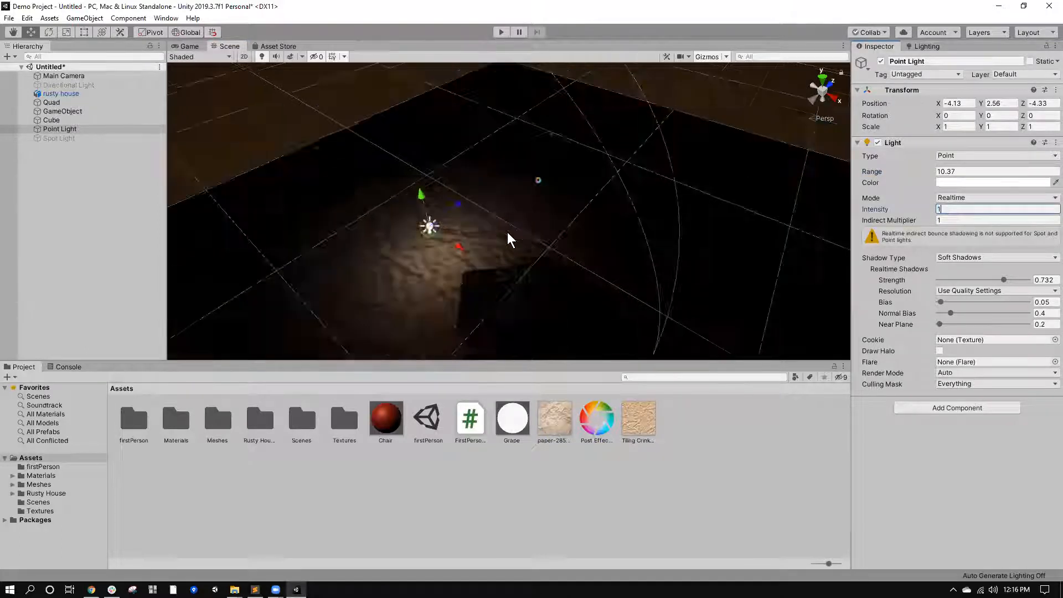
{"action": "right_click_drag", "start_coordinate": [507, 231], "coordinate": [582, 207]}
{"action": "middle_click_drag", "start_coordinate": [583, 207], "coordinate": [600, 162]}
{"action": "scroll", "coordinate": [492, 201], "scroll_direction": "up", "scroll_amount": 3}
{"action": "left_click_drag", "start_coordinate": [494, 169], "coordinate": [545, 191]}
{"action": "middle_click_drag", "start_coordinate": [545, 191], "coordinate": [564, 242]}
{"action": "scroll", "coordinate": [565, 241], "scroll_direction": "up", "scroll_amount": 2}
{"action": "left_click_drag", "start_coordinate": [387, 190], "coordinate": [389, 178]}
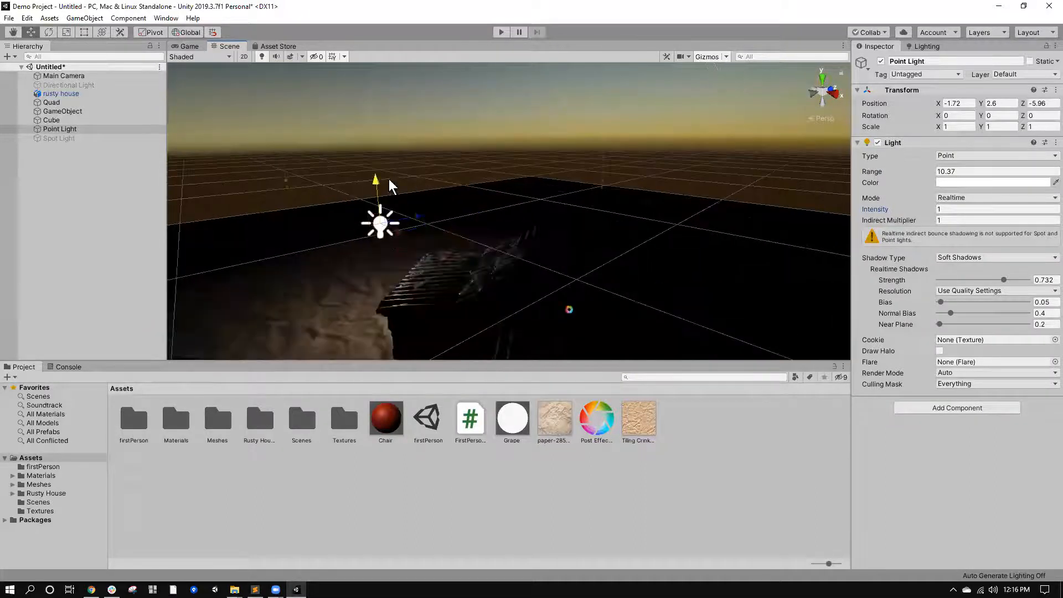
Duplicate the Point Light and place the copy on the other side of the house at about X 4.39, Z -1.8.
{"action": "right_click", "coordinate": [88, 126]}
{"action": "left_click", "coordinate": [116, 173]}
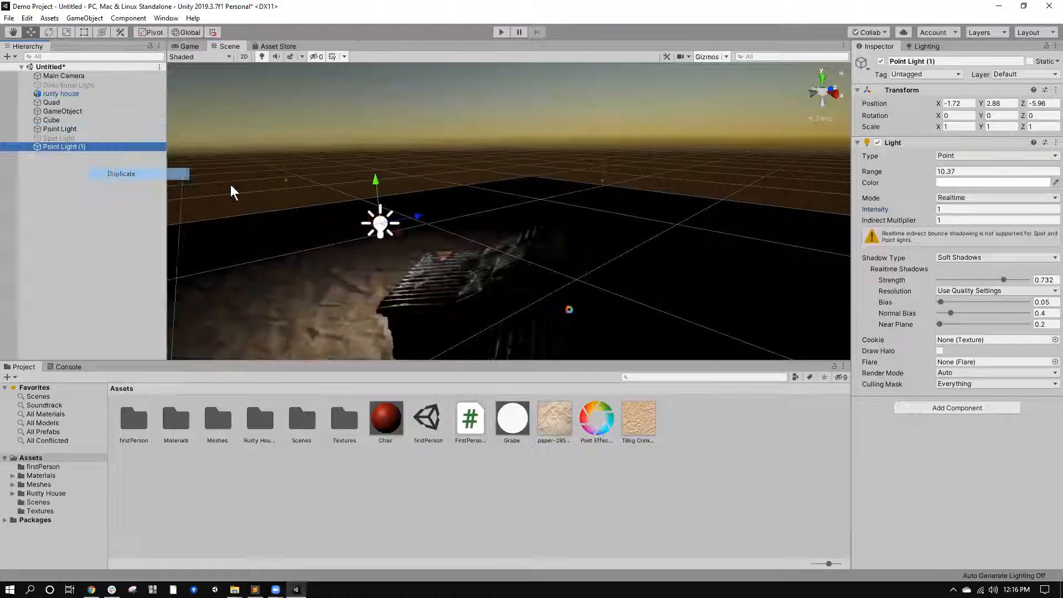
{"action": "right_click_drag", "start_coordinate": [534, 138], "coordinate": [461, 155]}
{"action": "scroll", "coordinate": [461, 155], "scroll_direction": "down", "scroll_amount": 4}
{"action": "left_click_drag", "start_coordinate": [433, 169], "coordinate": [462, 253]}
Duplicate Point Light (1), place the copy in front of the house, and shift the original Point Light to about X -2.31, Z -4.66.
{"action": "right_click", "coordinate": [100, 146]}
{"action": "left_click", "coordinate": [146, 195]}
{"action": "left_click", "coordinate": [436, 162]}
{"action": "right_click_drag", "start_coordinate": [519, 73], "coordinate": [506, 158]}
{"action": "middle_click_drag", "start_coordinate": [509, 83], "coordinate": [505, 163]}
{"action": "left_click_drag", "start_coordinate": [416, 165], "coordinate": [428, 141]}
{"action": "right_click_drag", "start_coordinate": [494, 206], "coordinate": [505, 161]}
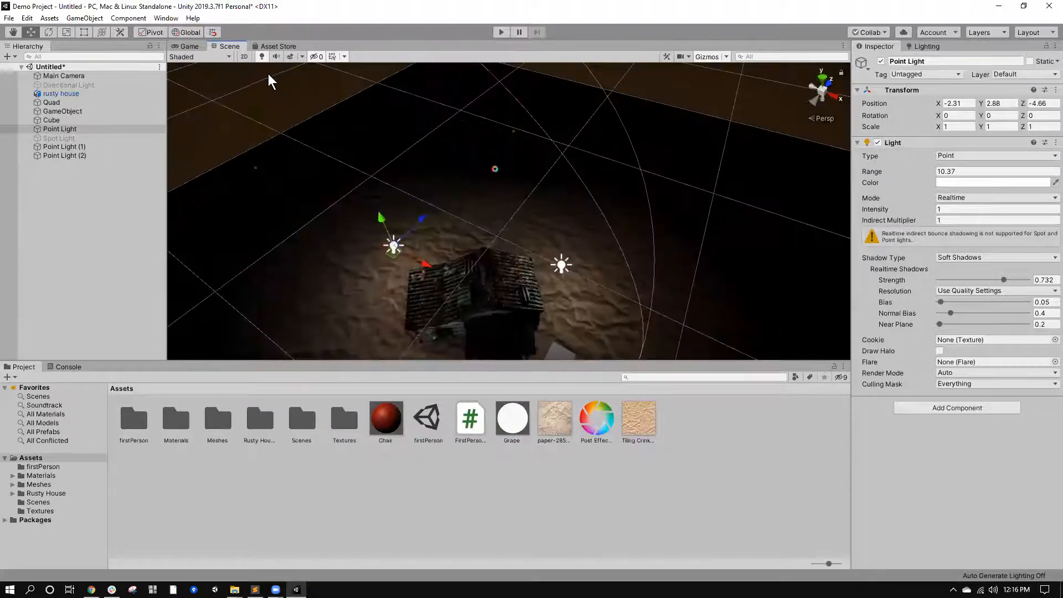
{"action": "left_click", "coordinate": [189, 46]}
{"action": "left_click", "coordinate": [229, 46]}
Try a pale orange (RGB 255, 222, 189) as the original Point Light's color.
{"action": "left_click", "coordinate": [70, 155]}
{"action": "left_click", "coordinate": [67, 121]}
{"action": "left_click", "coordinate": [65, 127]}
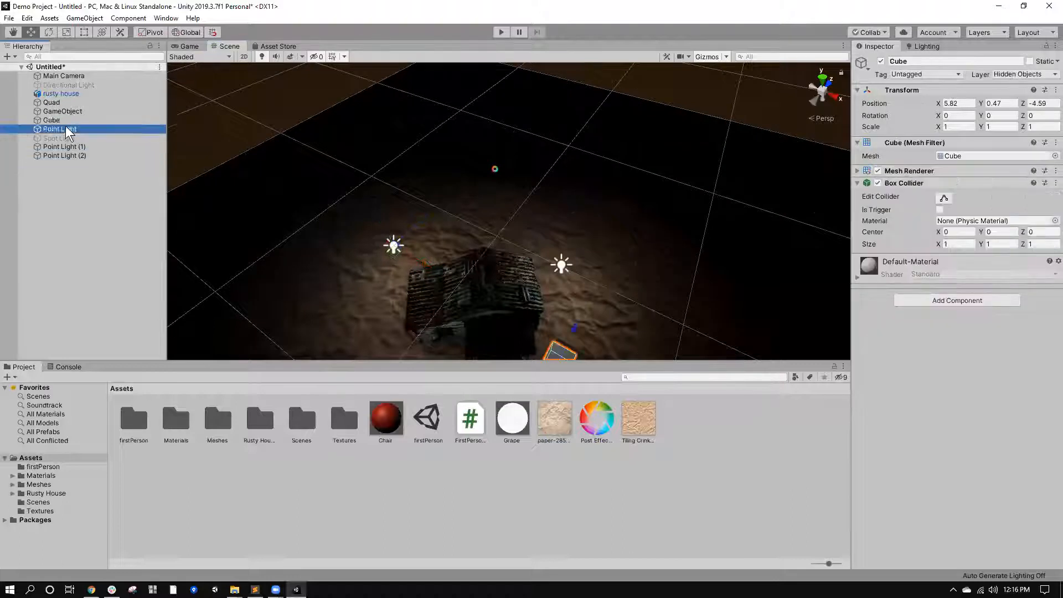
{"action": "left_click", "coordinate": [998, 183]}
{"action": "mouse_move", "coordinate": [826, 347]}
{"action": "left_mouse_down"}
{"action": "mouse_move", "coordinate": [824, 308]}
{"action": "mouse_move", "coordinate": [765, 300]}
{"action": "left_mouse_up"}
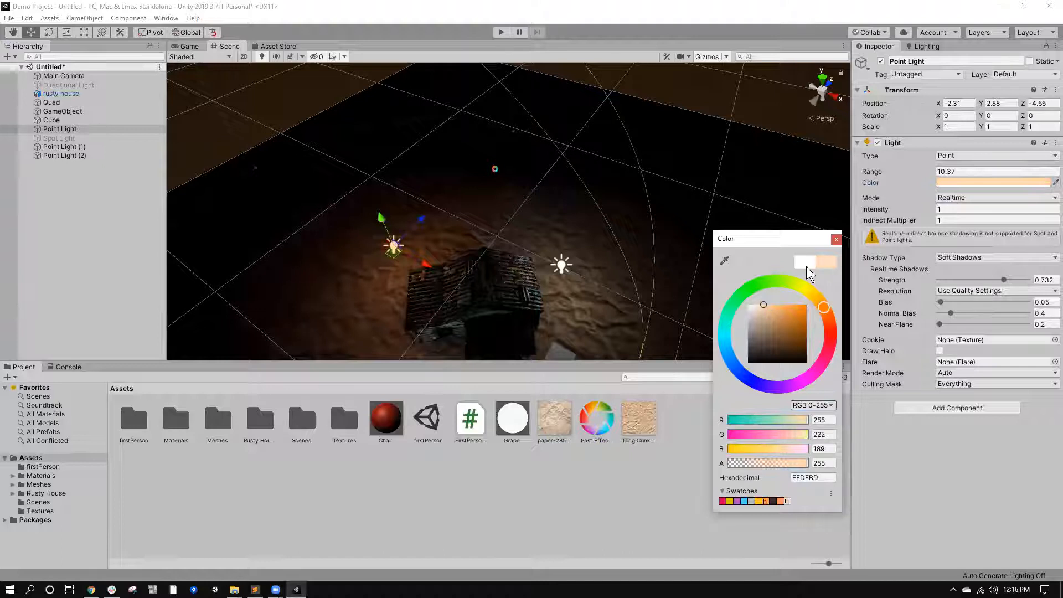
{"action": "left_click", "coordinate": [836, 238]}
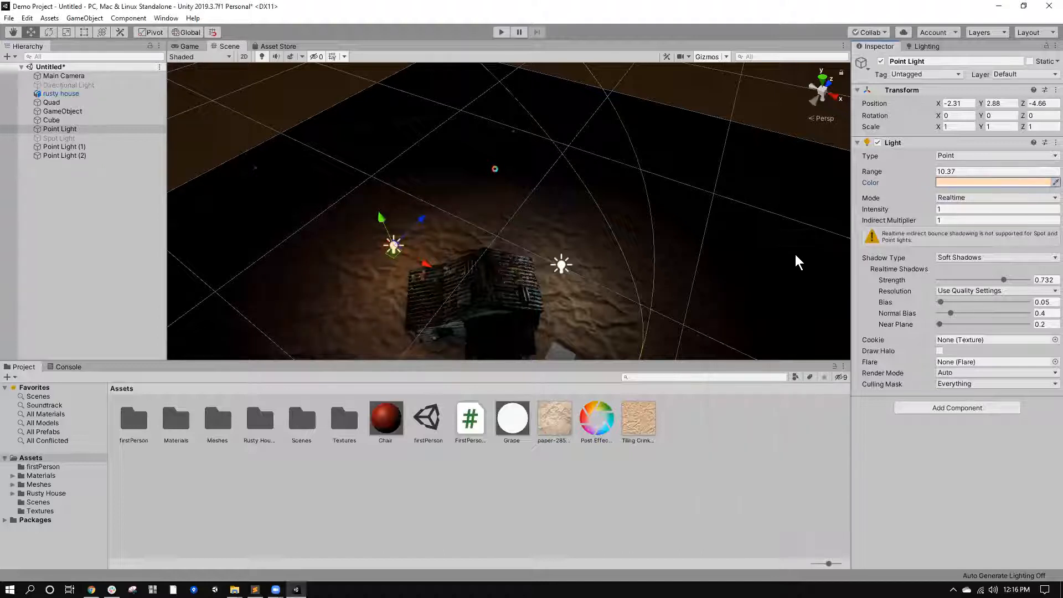
Set the original Point Light's color to a pale cyan.
{"action": "left_click", "coordinate": [952, 184]}
{"action": "left_click", "coordinate": [724, 330]}
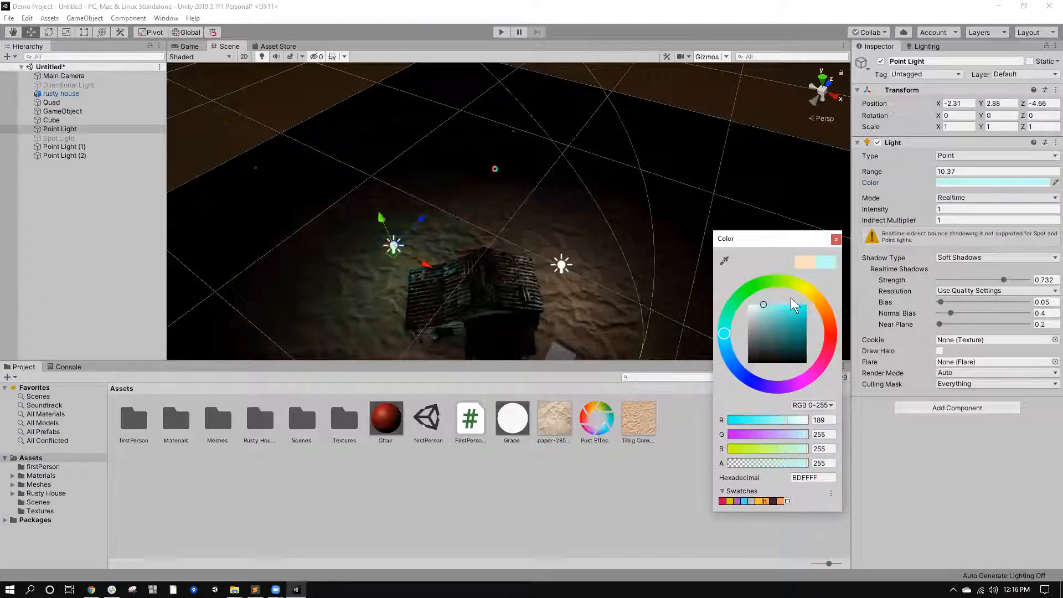
{"action": "left_click", "coordinate": [761, 304]}
{"action": "left_click", "coordinate": [837, 241]}
Give Point Light (2), in front of the house, a warm pale orange color (RGB 255, 213, 160).
{"action": "left_click_drag", "start_coordinate": [622, 288], "coordinate": [571, 251], "text": "alt"}
{"action": "left_click", "coordinate": [527, 226]}
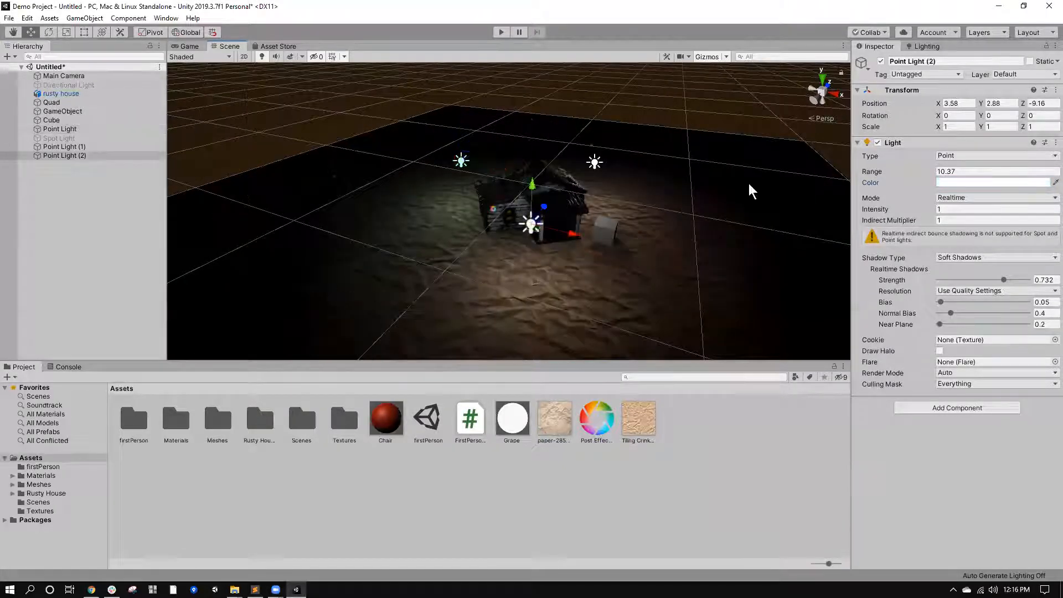
{"action": "left_click", "coordinate": [972, 183]}
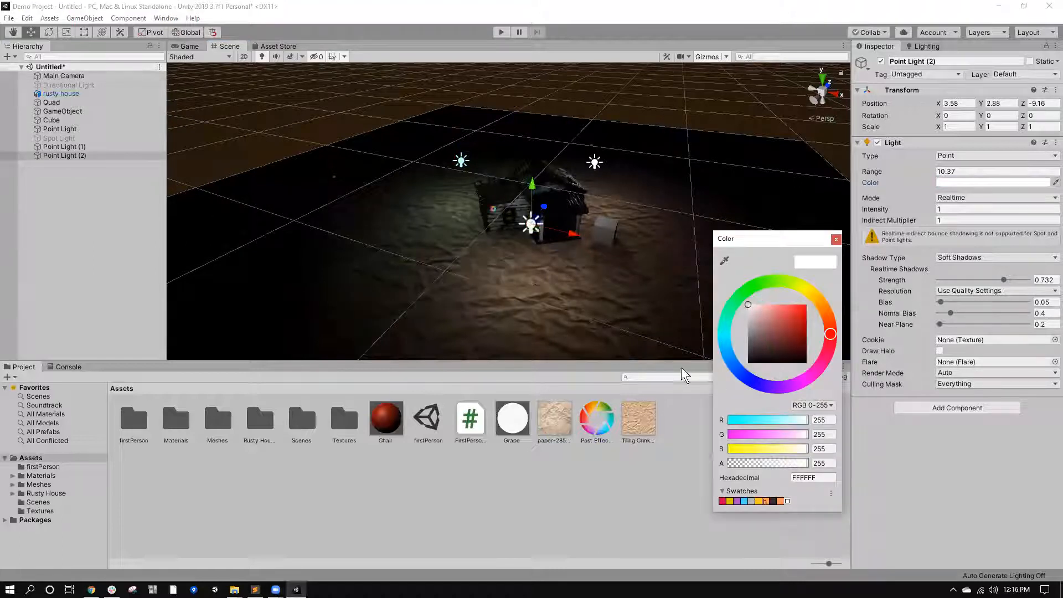
{"action": "left_click", "coordinate": [822, 305]}
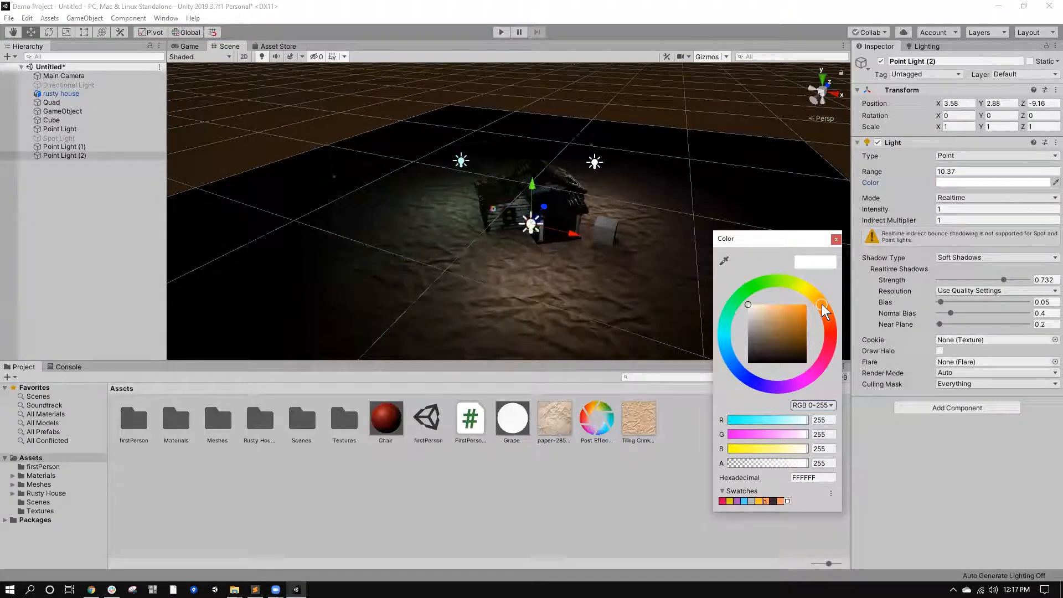
{"action": "left_click_drag", "start_coordinate": [781, 301], "coordinate": [767, 292]}
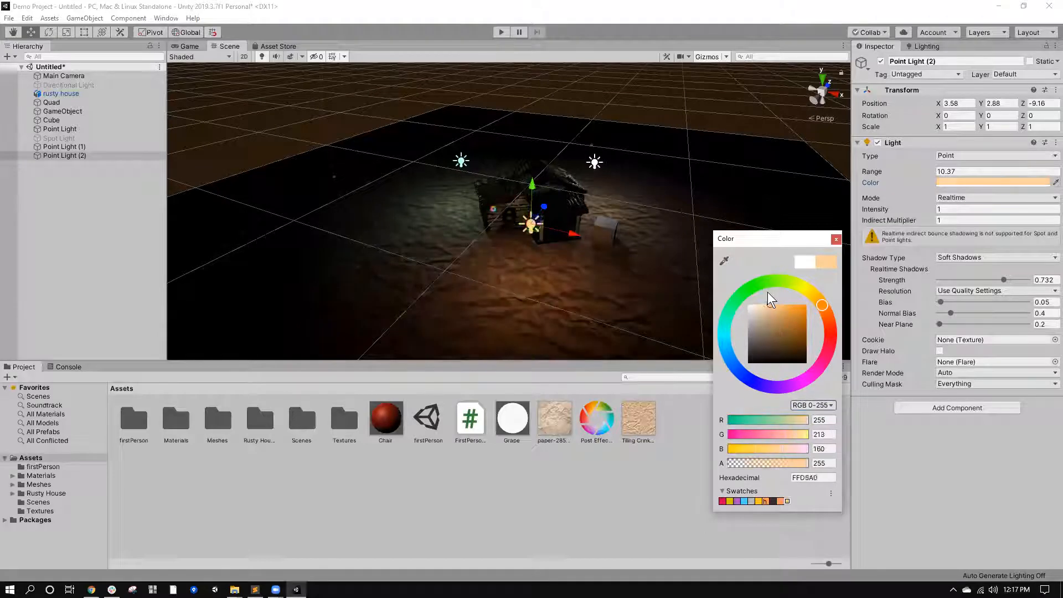
{"action": "left_click", "coordinate": [836, 239]}
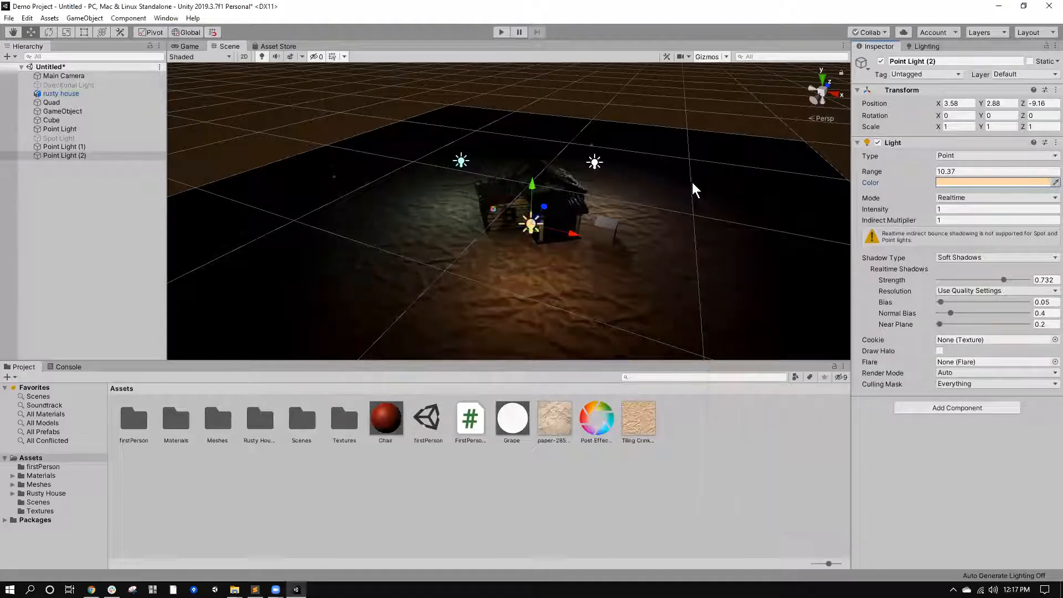
Set Point Light (1)'s color to light cyan (RGB 153, 255, 251).
{"action": "left_click", "coordinate": [595, 163]}
{"action": "left_click", "coordinate": [958, 182]}
{"action": "left_click", "coordinate": [724, 330]}
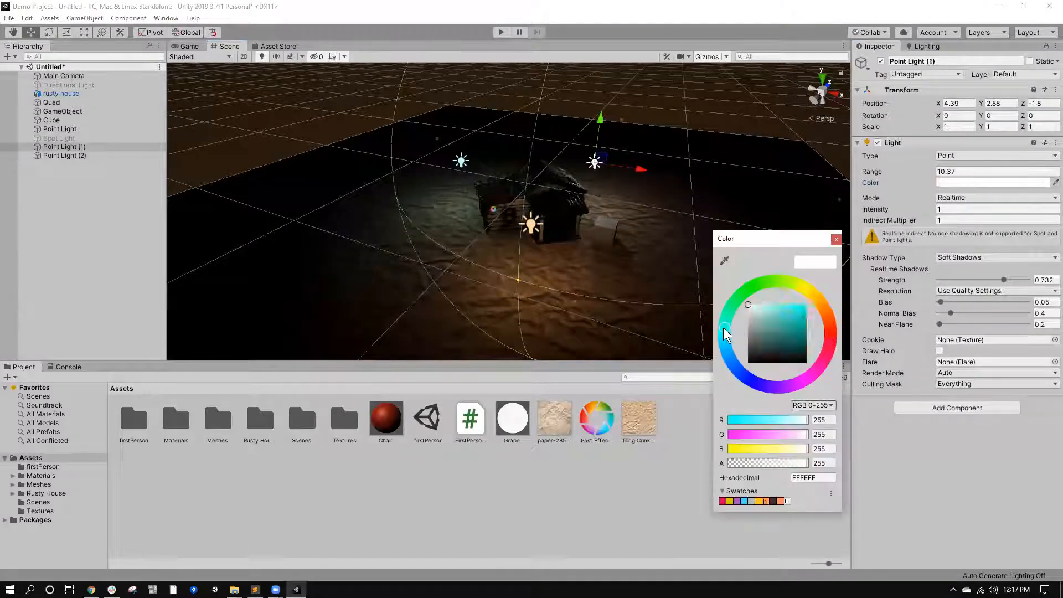
{"action": "left_click_drag", "start_coordinate": [784, 310], "coordinate": [771, 304]}
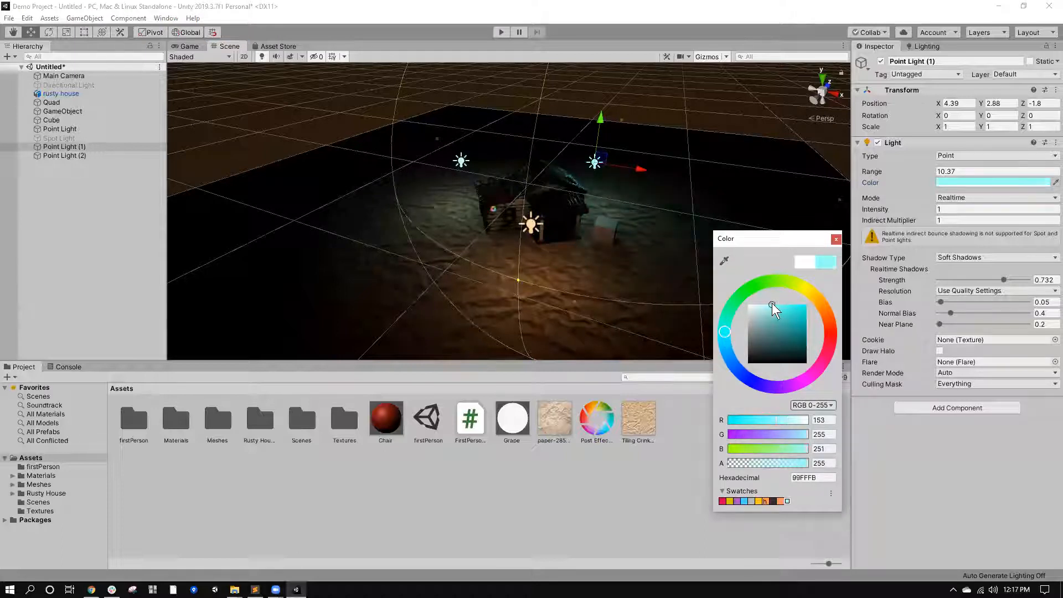
{"action": "left_click", "coordinate": [836, 238]}
Move Point Light (1) closer behind the house, to about X 3.8, Y 2.83, Z -1.12.
{"action": "scroll", "coordinate": [624, 225], "scroll_direction": "up", "scroll_amount": 3}
{"action": "middle_click_drag", "start_coordinate": [669, 225], "coordinate": [629, 230]}
{"action": "right_click_drag", "start_coordinate": [611, 147], "coordinate": [603, 135]}
{"action": "middle_click_drag", "start_coordinate": [602, 134], "coordinate": [571, 155]}
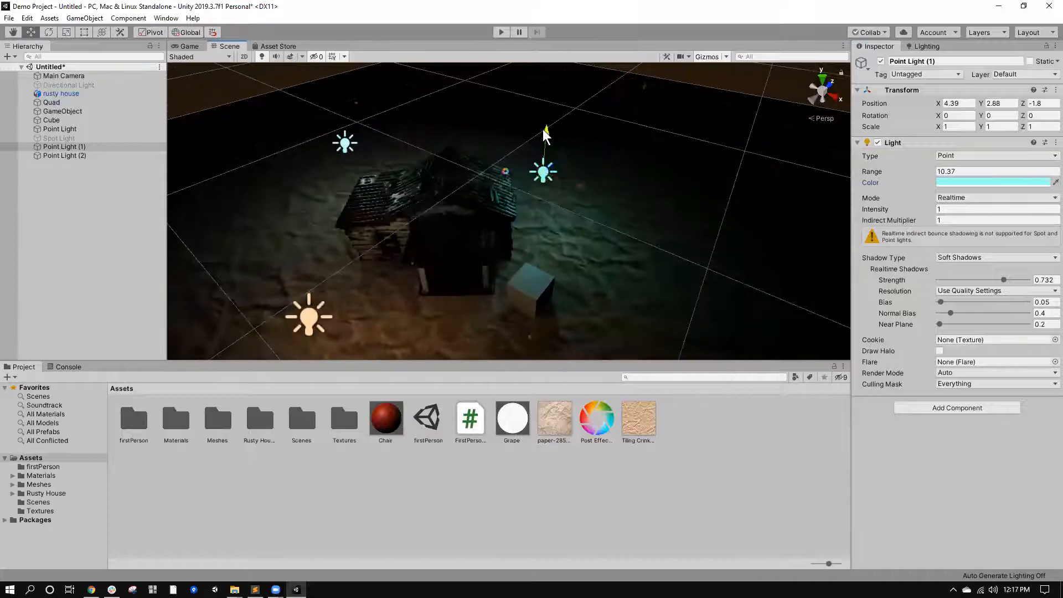
{"action": "left_click_drag", "start_coordinate": [543, 130], "coordinate": [541, 137]}
{"action": "right_click_drag", "start_coordinate": [597, 149], "coordinate": [575, 223]}
{"action": "middle_click_drag", "start_coordinate": [575, 223], "coordinate": [489, 291]}
{"action": "right_click_drag", "start_coordinate": [532, 233], "coordinate": [497, 303]}
{"action": "left_click_drag", "start_coordinate": [572, 196], "coordinate": [581, 174]}
{"action": "right_click_drag", "start_coordinate": [630, 208], "coordinate": [612, 218]}
{"action": "left_click_drag", "start_coordinate": [646, 87], "coordinate": [648, 80]}
Raise the intensity of the three point lights, giving Point Light (1) 1.42 and Point Light (2) 1.28.
{"action": "left_click", "coordinate": [949, 183]}
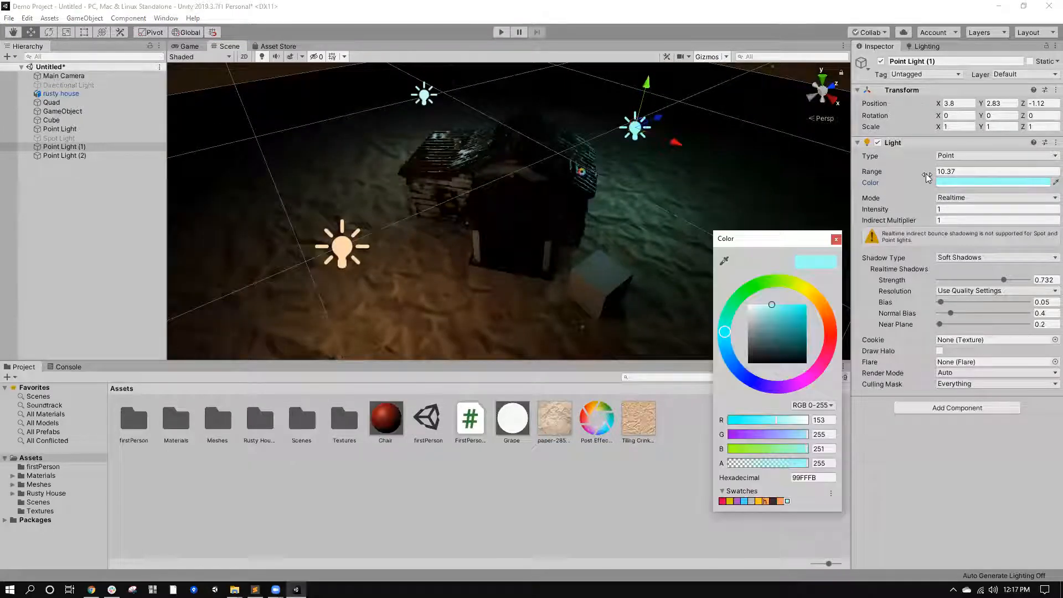
{"action": "left_click", "coordinate": [937, 210]}
{"action": "type", "text": "1.42"}
{"action": "mouse_move", "coordinate": [936, 211]}
{"action": "left_mouse_down"}
{"action": "mouse_move", "coordinate": [919, 211]}
{"action": "mouse_move", "coordinate": [943, 214]}
{"action": "left_mouse_up"}
{"action": "left_click", "coordinate": [424, 95]}
{"action": "left_click", "coordinate": [347, 248]}
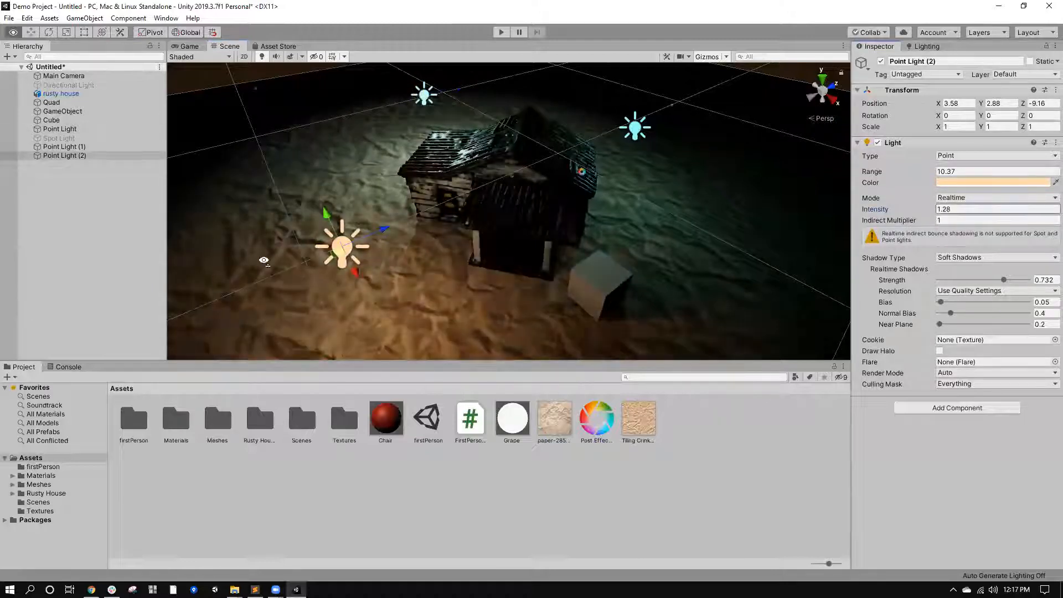
Lower Point Light (2) toward the ground and move it to about X 4.5, Y 1.53, Z -8.33.
{"action": "right_click_drag", "start_coordinate": [310, 244], "coordinate": [324, 215]}
{"action": "middle_click_drag", "start_coordinate": [325, 216], "coordinate": [338, 217]}
{"action": "scroll", "coordinate": [339, 214], "scroll_direction": "down", "scroll_amount": 4}
{"action": "left_click_drag", "start_coordinate": [422, 114], "coordinate": [430, 159]}
{"action": "right_click_drag", "start_coordinate": [433, 163], "coordinate": [460, 210]}
{"action": "middle_click_drag", "start_coordinate": [459, 211], "coordinate": [474, 240]}
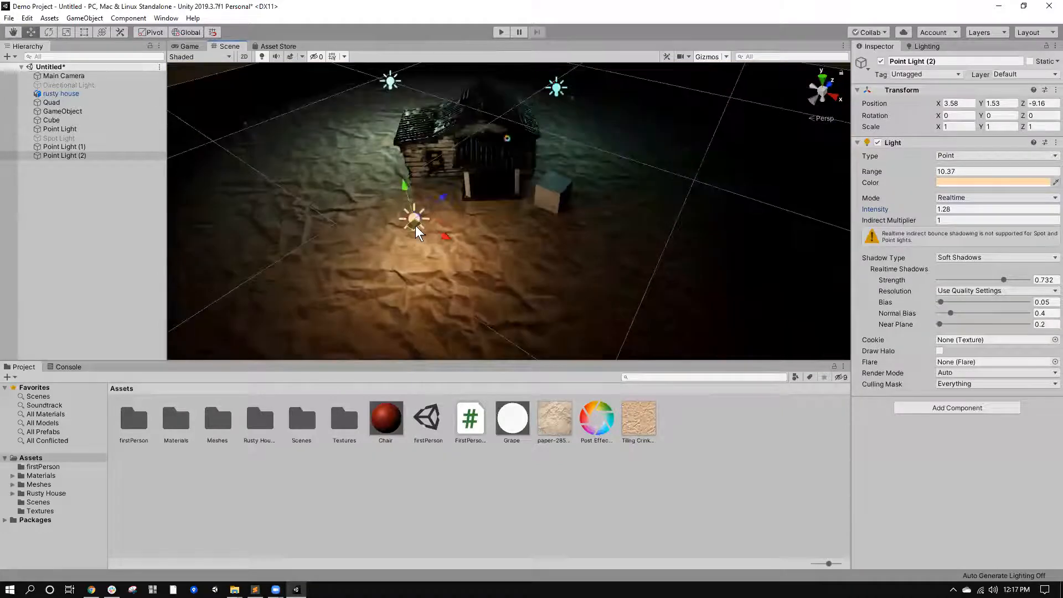
{"action": "left_click_drag", "start_coordinate": [416, 225], "coordinate": [460, 221]}
Set Point Light (2) to range 87.19 and intensity 0.73, and reduce Point Light (1)'s intensity to 0.92.
{"action": "left_click_drag", "start_coordinate": [923, 175], "coordinate": [393, 205]}
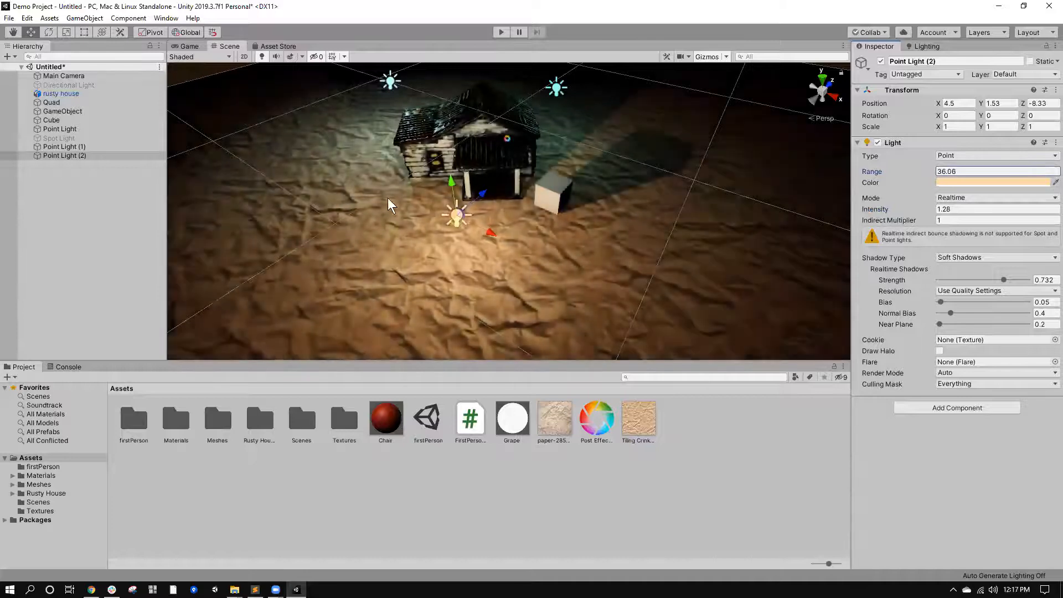
{"action": "left_click_drag", "start_coordinate": [937, 211], "coordinate": [545, 101]}
{"action": "left_click", "coordinate": [548, 111]}
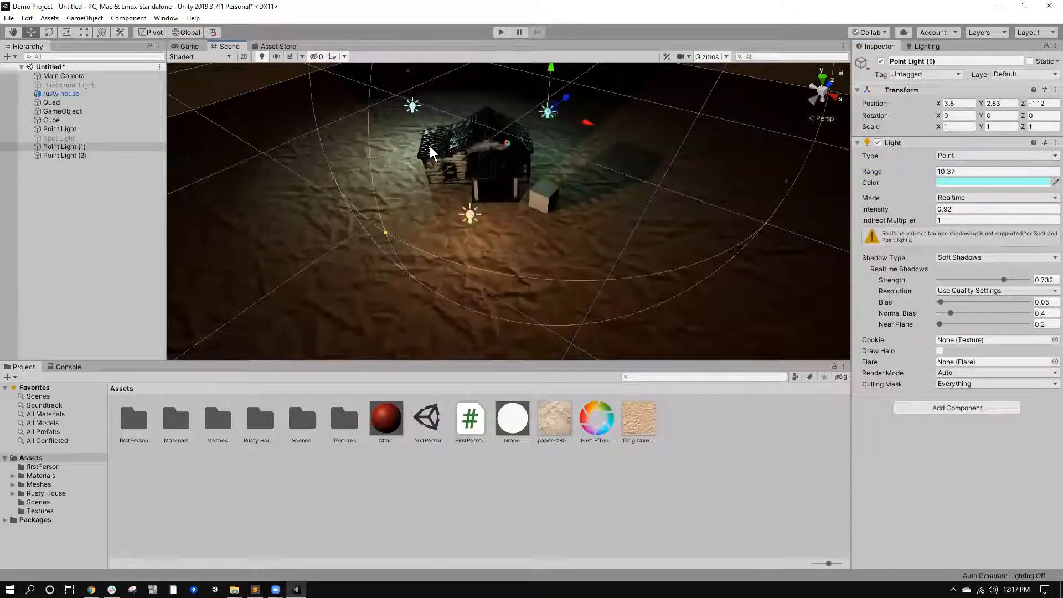
{"action": "left_click_drag", "start_coordinate": [416, 138], "coordinate": [461, 250], "text": "alt"}
Reduce the original Point Light's range to 6.9.
{"action": "left_click", "coordinate": [452, 245]}
{"action": "key", "text": "f"}
{"action": "left_click_drag", "start_coordinate": [609, 243], "coordinate": [430, 191], "text": "alt"}
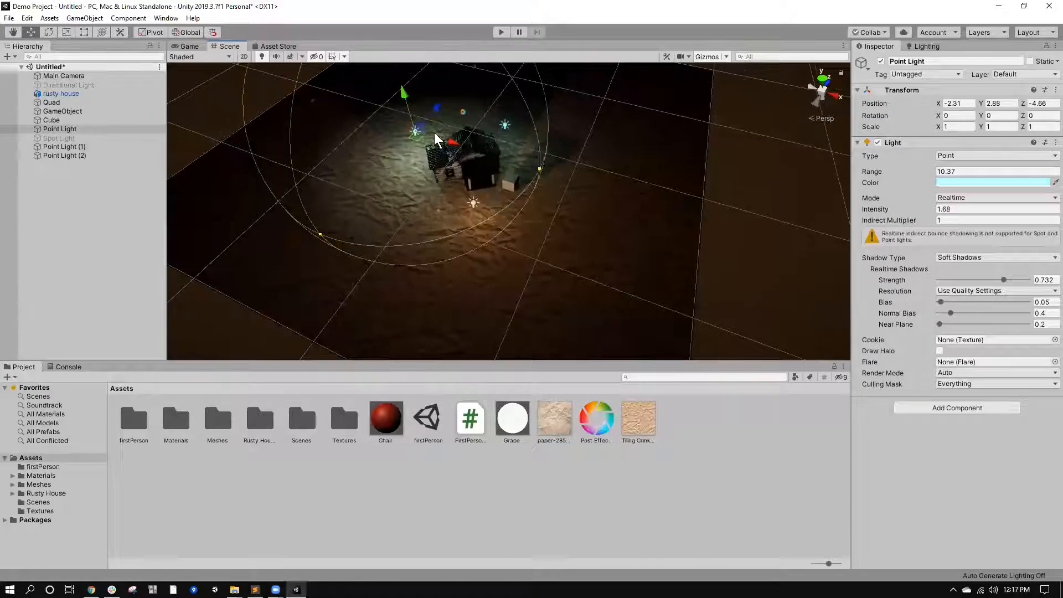
{"action": "scroll", "coordinate": [451, 194], "scroll_direction": "up", "scroll_amount": 6}
{"action": "scroll", "coordinate": [452, 194], "scroll_direction": "down", "scroll_amount": 5}
{"action": "middle_click_drag", "start_coordinate": [452, 194], "coordinate": [450, 260]}
{"action": "scroll", "coordinate": [436, 195], "scroll_direction": "up", "scroll_amount": 4}
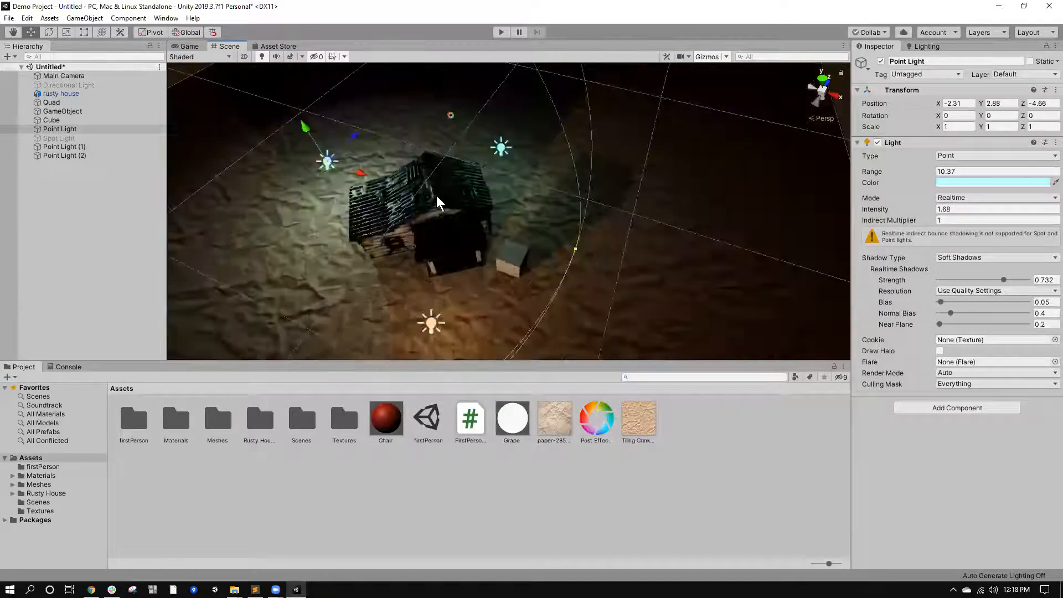
{"action": "left_click_drag", "start_coordinate": [931, 173], "coordinate": [908, 174]}
{"action": "left_click_drag", "start_coordinate": [653, 241], "coordinate": [609, 247], "text": "alt"}
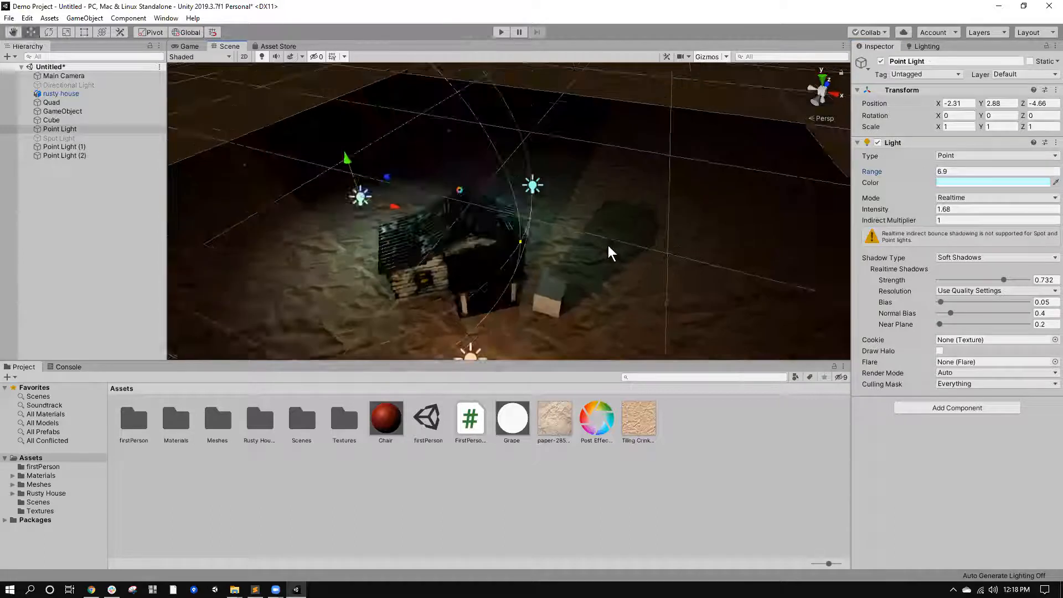
Switch Point Light (2) to No Shadows and raise Point Light (1)'s shadow strength to 1.
{"action": "middle_click_drag", "start_coordinate": [503, 341], "coordinate": [524, 266]}
{"action": "left_click", "coordinate": [493, 261]}
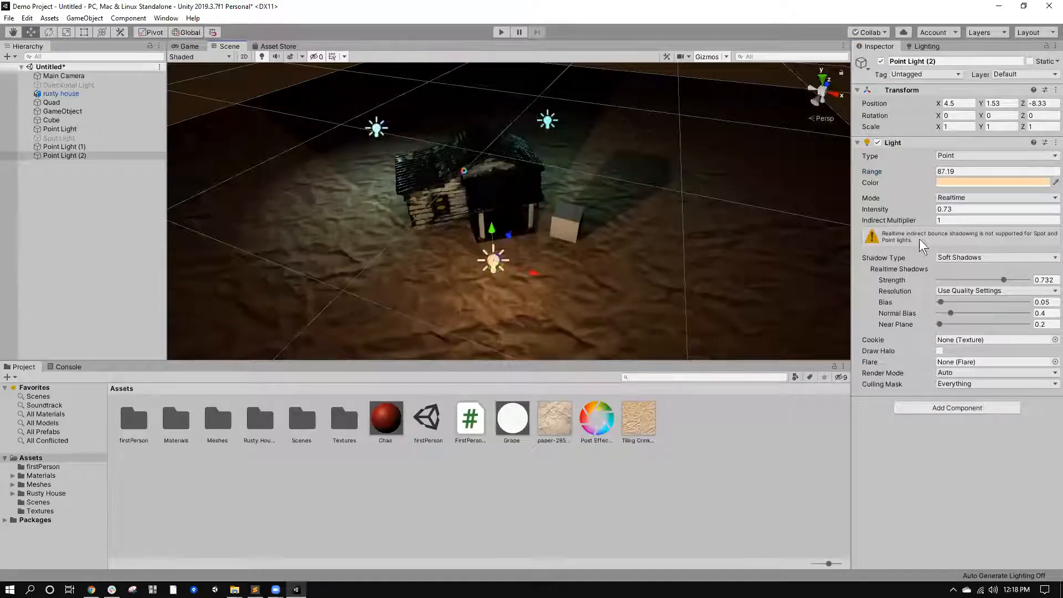
{"action": "middle_click_drag", "start_coordinate": [666, 117], "coordinate": [821, 145]}
{"action": "middle_click_drag", "start_coordinate": [808, 282], "coordinate": [605, 297]}
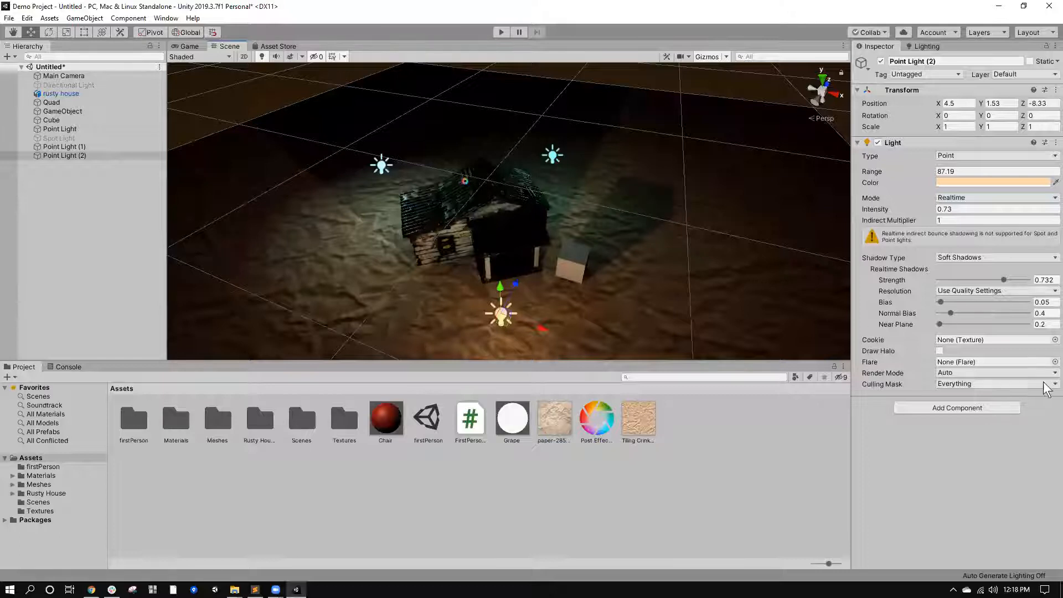
{"action": "left_click", "coordinate": [958, 258]}
{"action": "left_click", "coordinate": [960, 271]}
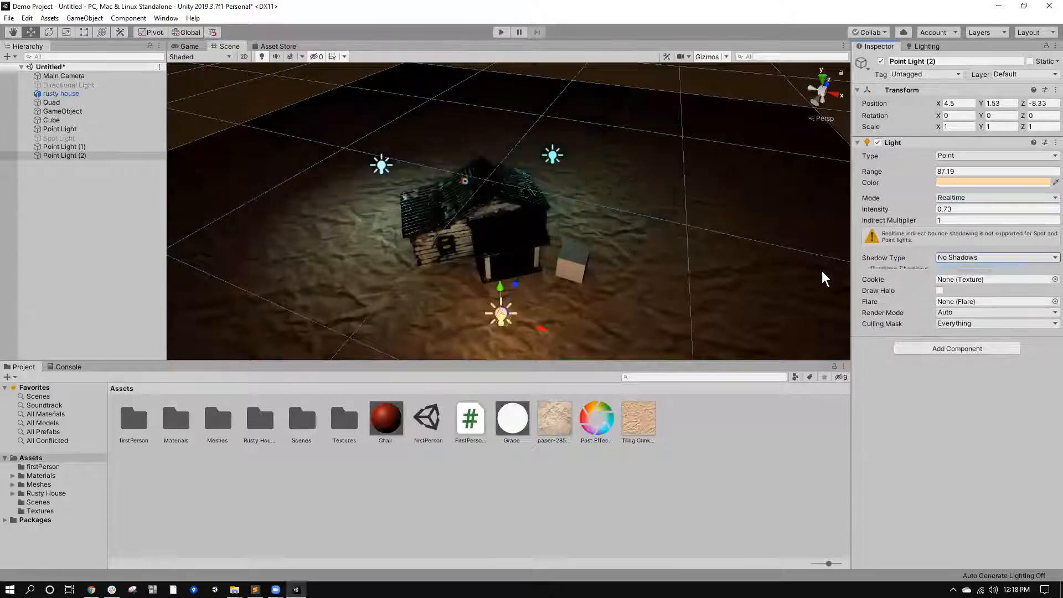
{"action": "left_click", "coordinate": [552, 157]}
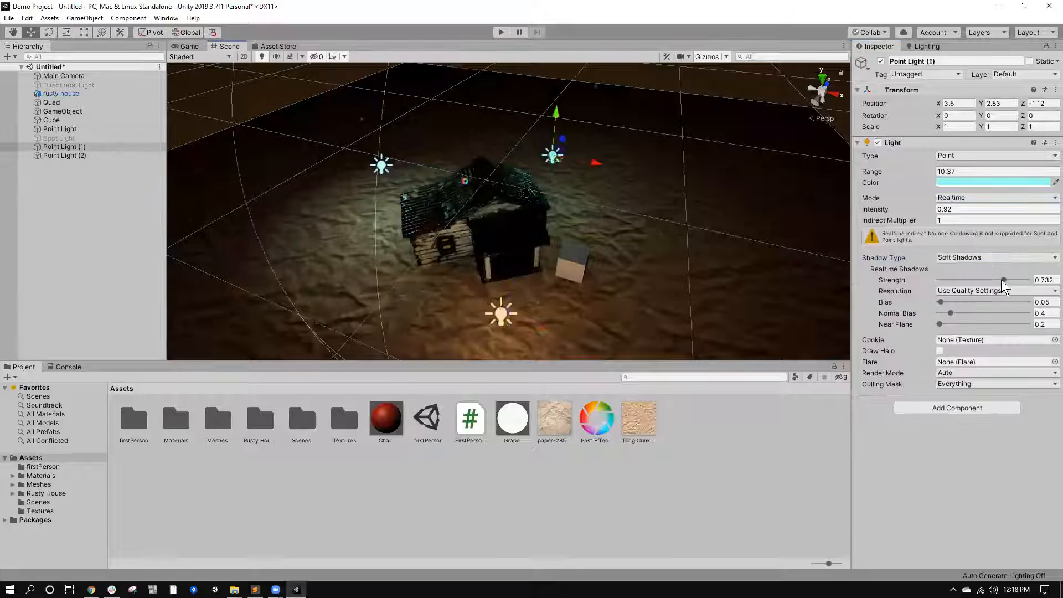
{"action": "left_click_drag", "start_coordinate": [1004, 280], "coordinate": [1037, 280]}
Try No Shadows on the original Point Light, return it to Soft Shadows, and reselect Point Light (1).
{"action": "left_click", "coordinate": [382, 165]}
{"action": "left_click", "coordinate": [965, 269]}
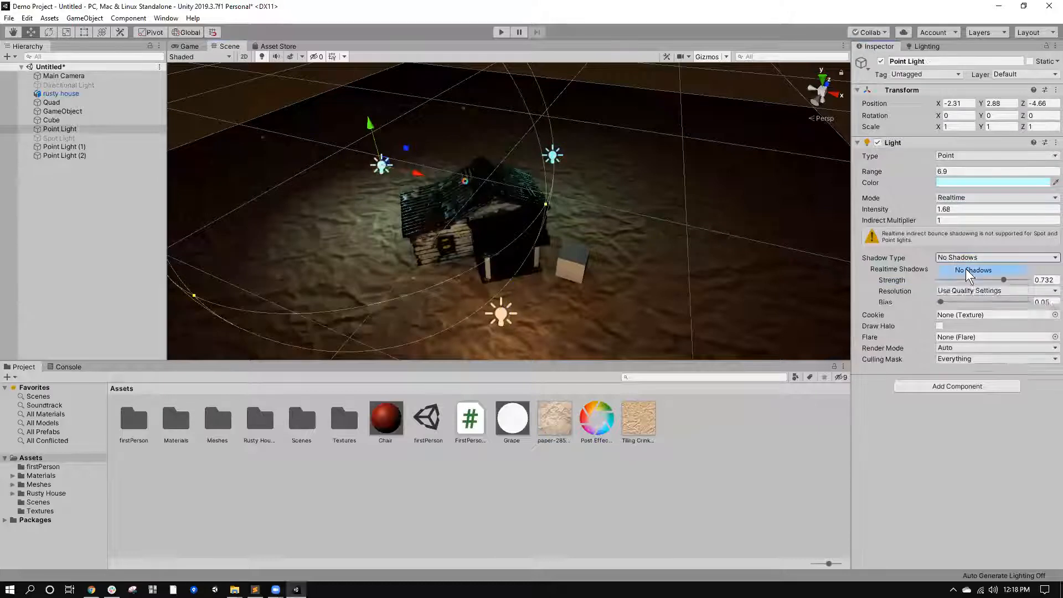
{"action": "left_click", "coordinate": [963, 258]}
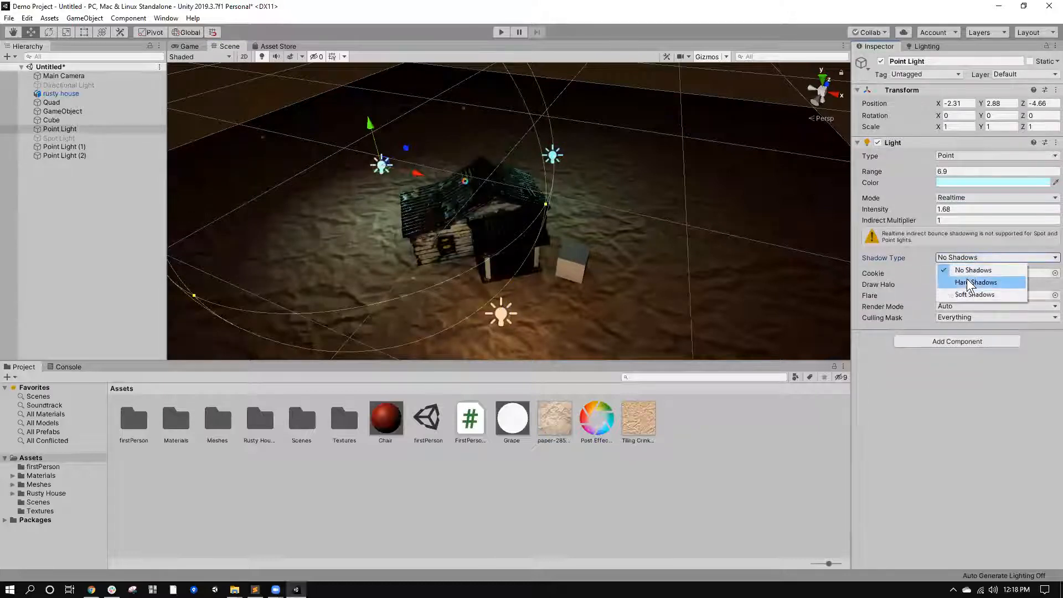
{"action": "left_click", "coordinate": [964, 295]}
{"action": "left_click", "coordinate": [552, 156]}
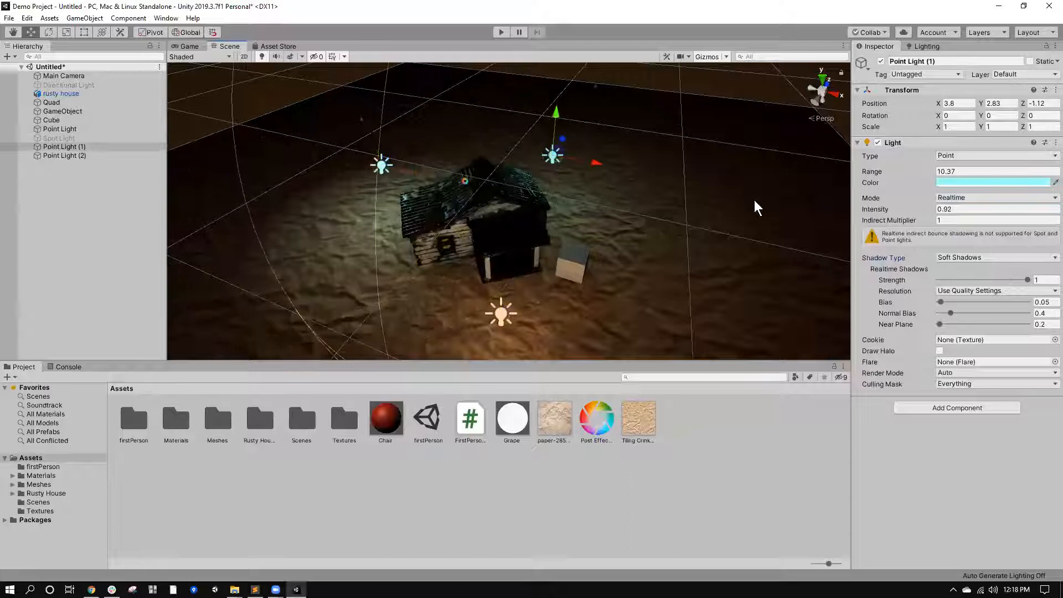
Set Point Light (1)'s shadow type to No Shadows and check the house in the Game view.
{"action": "left_click", "coordinate": [996, 258]}
{"action": "left_click", "coordinate": [983, 271]}
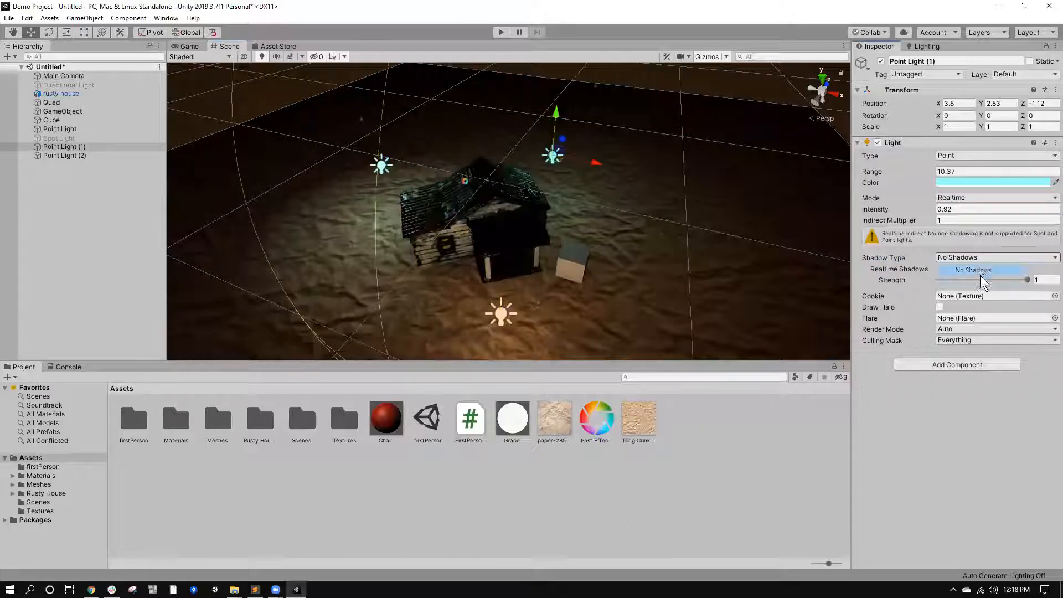
{"action": "scroll", "coordinate": [563, 233], "scroll_direction": "up", "scroll_amount": 5}
{"action": "left_click", "coordinate": [186, 49]}
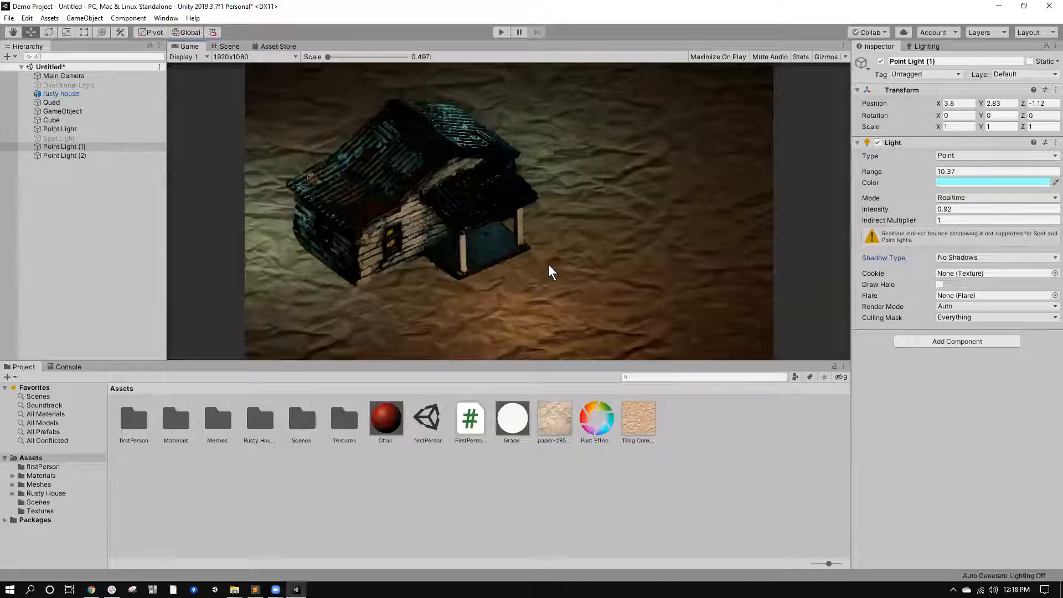
In the Scene view, raise Point Light (2) slightly above the ground to a Y position of 3.76.
{"action": "left_click", "coordinate": [225, 48]}
{"action": "scroll", "coordinate": [466, 232], "scroll_direction": "down", "scroll_amount": 5}
{"action": "scroll", "coordinate": [467, 235], "scroll_direction": "up", "scroll_amount": 3}
{"action": "middle_click_drag", "start_coordinate": [497, 242], "coordinate": [462, 277]}
{"action": "left_click", "coordinate": [446, 282]}
{"action": "left_click_drag", "start_coordinate": [443, 251], "coordinate": [446, 222]}
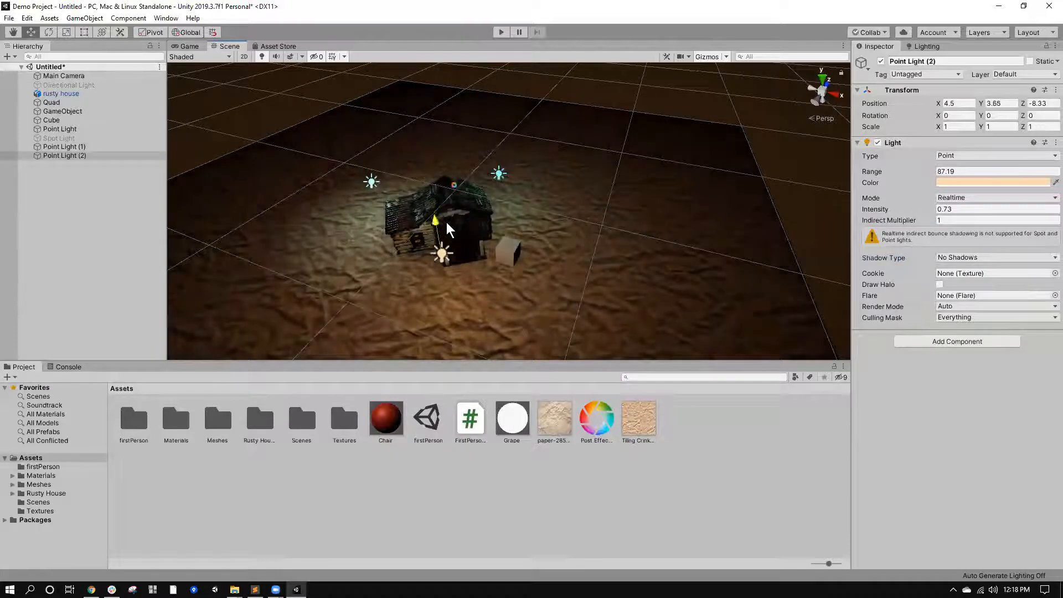
Reduce Point Light (2)'s range to 29.01 and check the lighting in the Game view.
{"action": "left_click_drag", "start_coordinate": [928, 168], "coordinate": [772, 185]}
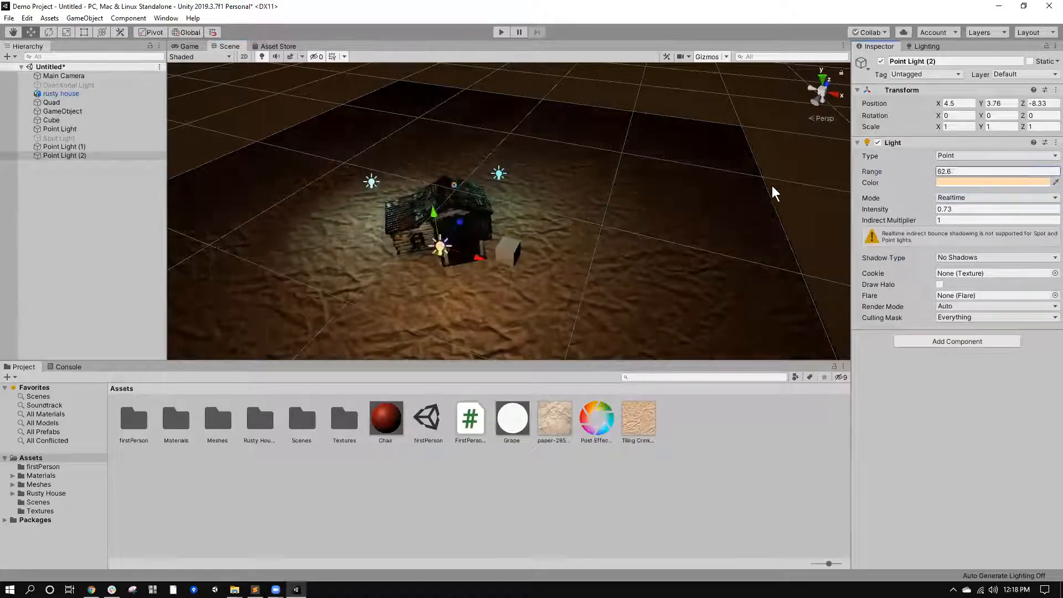
{"action": "left_click_drag", "start_coordinate": [571, 215], "coordinate": [570, 211]}
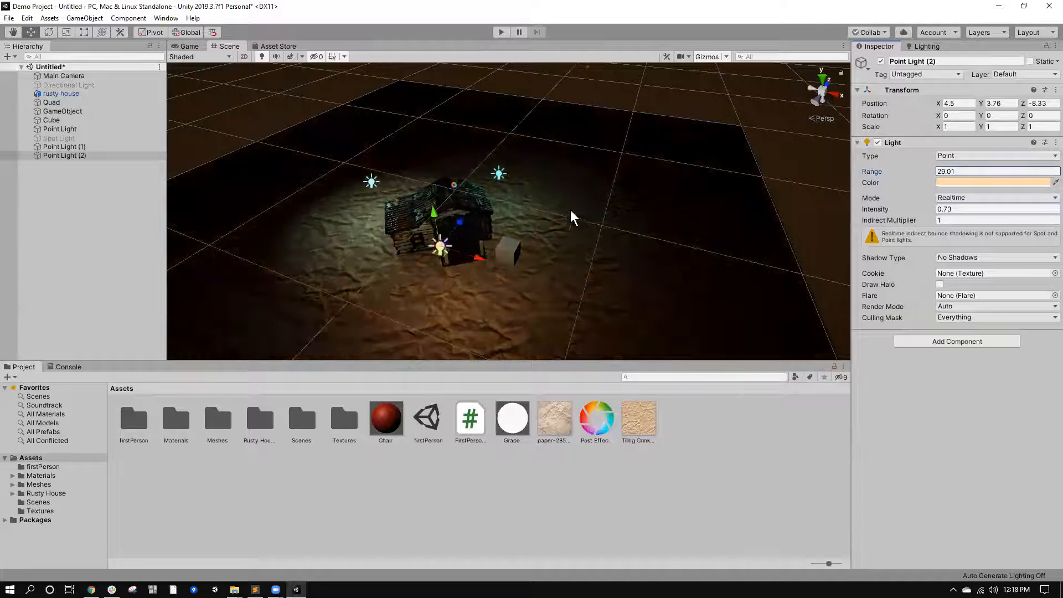
{"action": "left_click", "coordinate": [190, 46]}
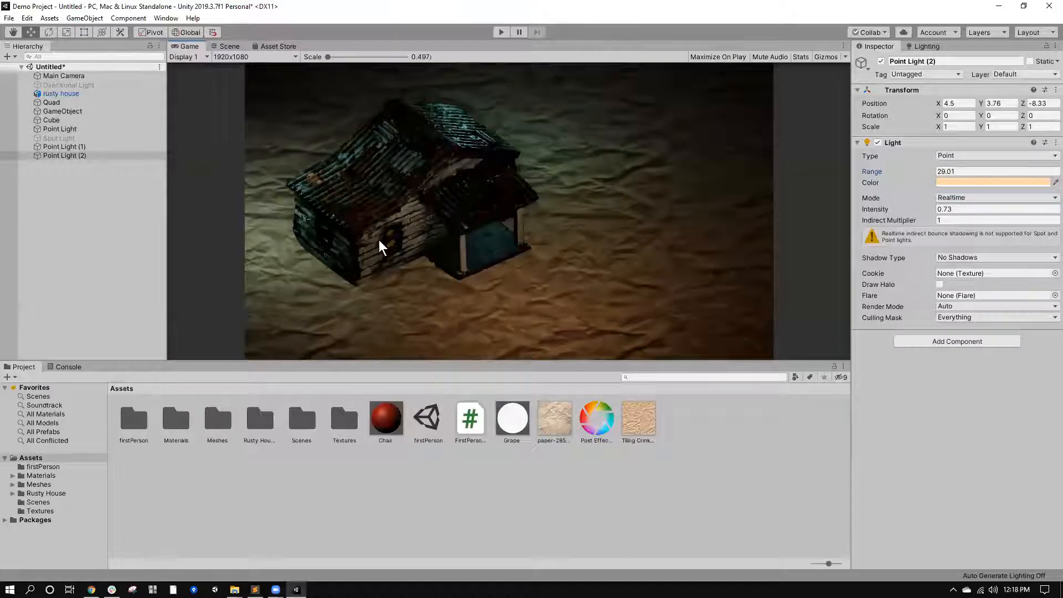
Examine the Post-process Layer settings on the Main Camera.
{"action": "left_click", "coordinate": [98, 76]}
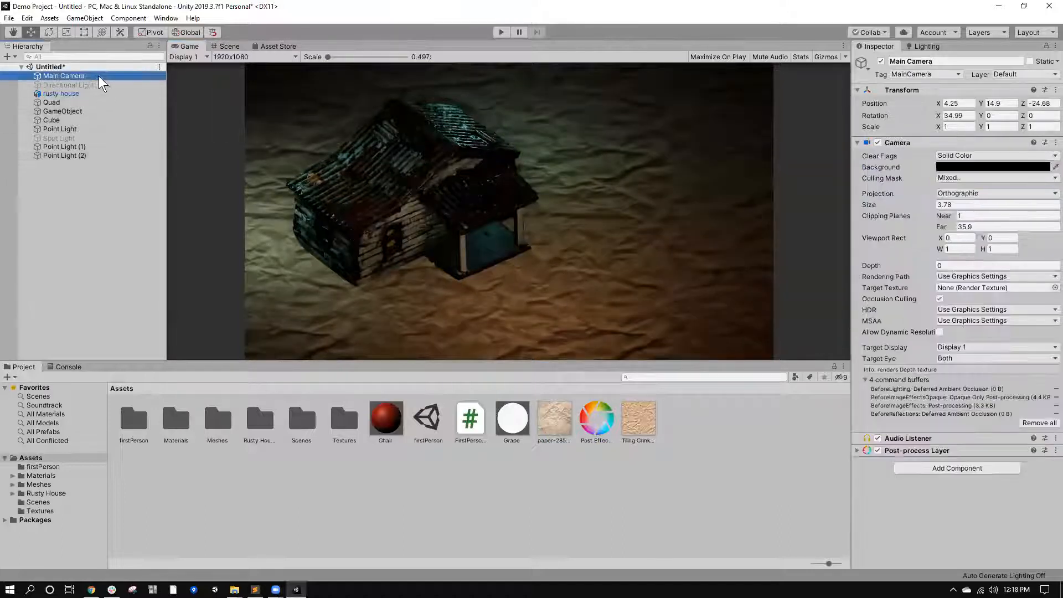
{"action": "left_click", "coordinate": [906, 450]}
{"action": "scroll", "coordinate": [934, 410], "scroll_direction": "down", "scroll_amount": 1}
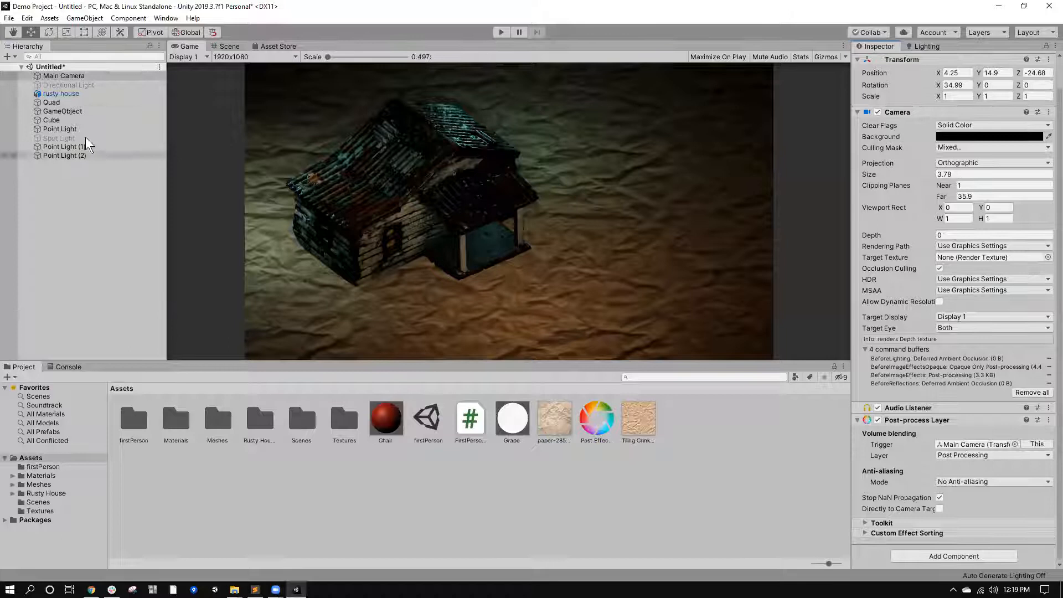
In the GameObject's Post-process Volume, toggle Depth Of Field on and back off, and set the Vignette intensity to 0.317.
{"action": "left_click", "coordinate": [71, 112]}
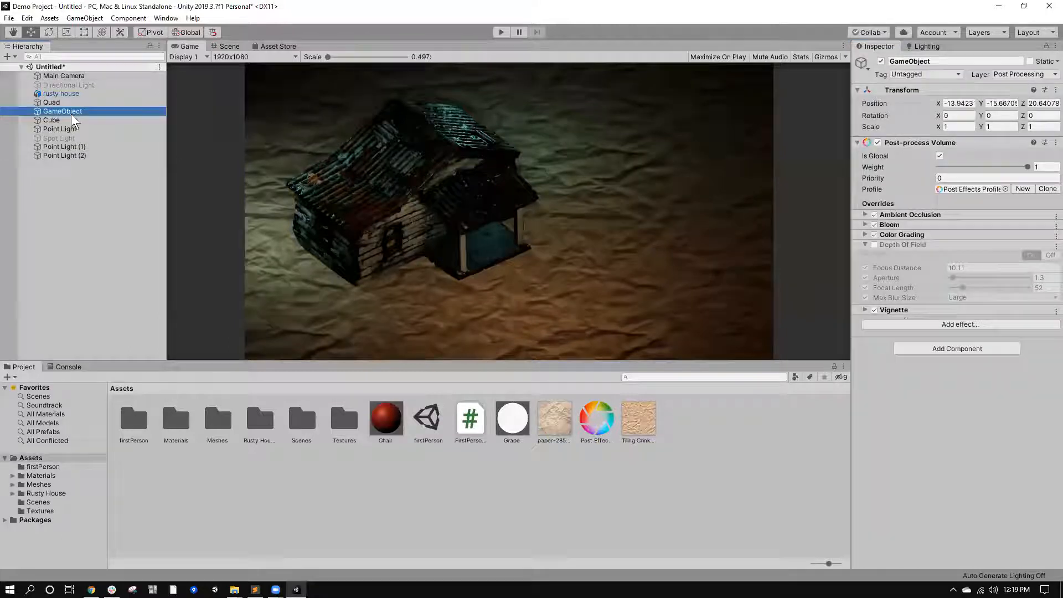
{"action": "left_click", "coordinate": [874, 244]}
{"action": "left_click", "coordinate": [873, 245]}
{"action": "left_click", "coordinate": [895, 311]}
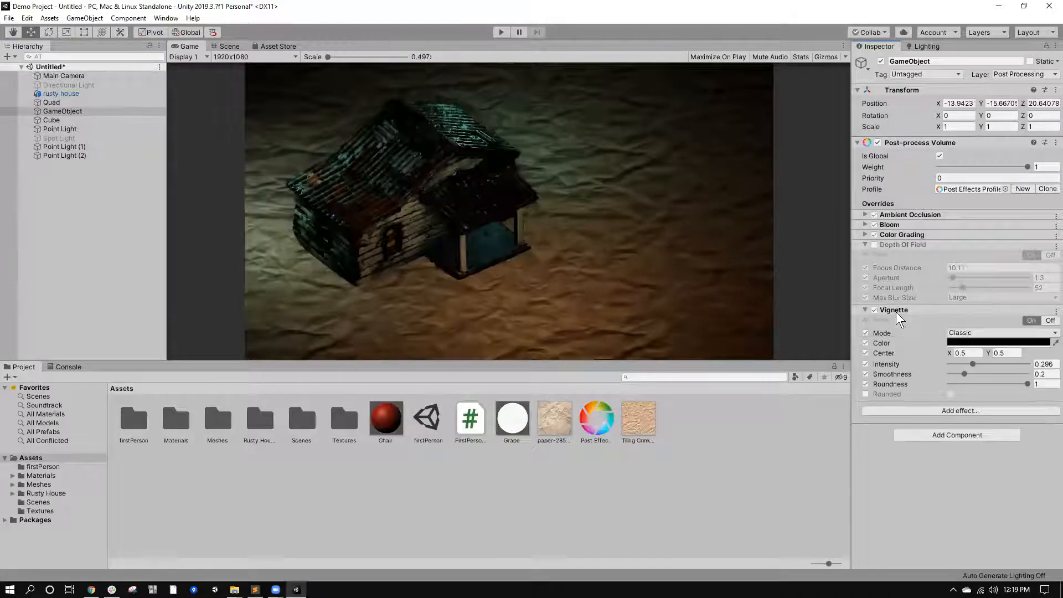
{"action": "mouse_move", "coordinate": [970, 364]}
{"action": "left_mouse_down"}
{"action": "mouse_move", "coordinate": [997, 367]}
{"action": "mouse_move", "coordinate": [972, 363]}
{"action": "left_mouse_up"}
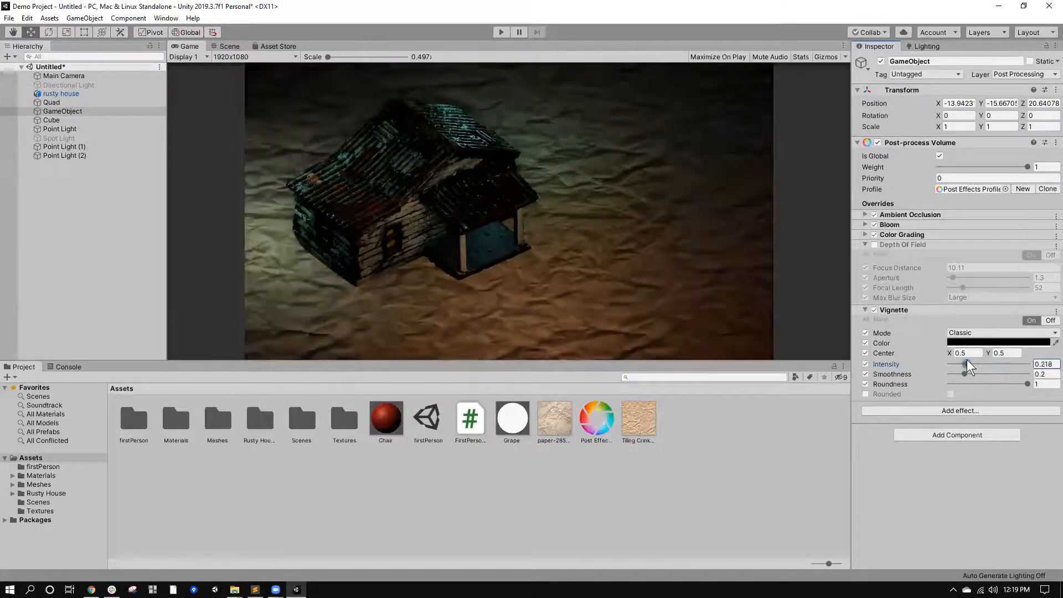
{"action": "left_click", "coordinate": [907, 310]}
Try extreme Bloom values on the Post-process Volume, including intensity 106.05 and threshold 66.8.
{"action": "left_click", "coordinate": [916, 234]}
{"action": "left_click", "coordinate": [898, 226]}
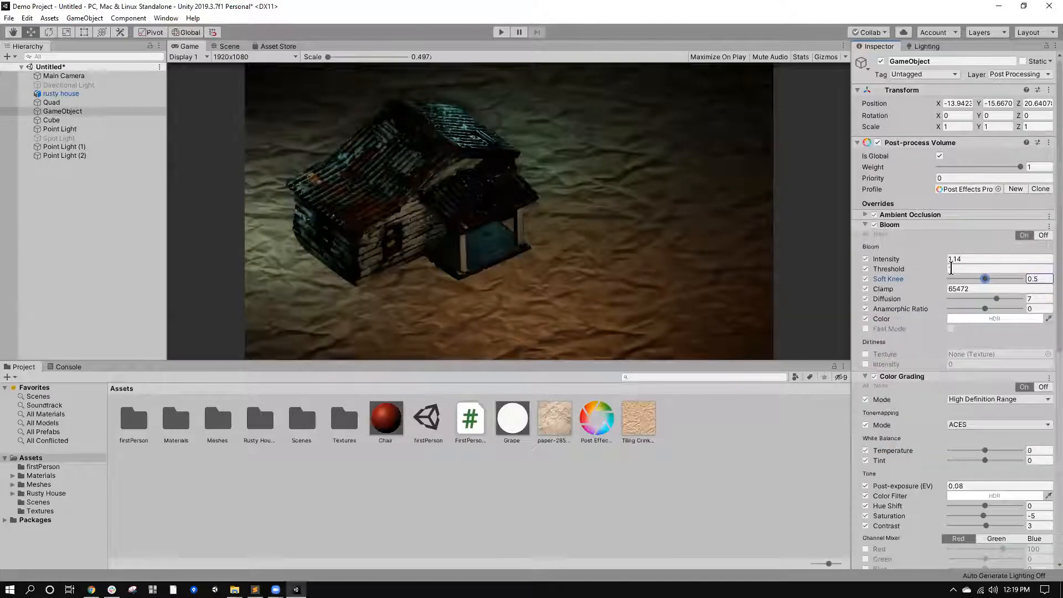
{"action": "left_click", "coordinate": [966, 259]}
{"action": "type", "text": "200.4"}
{"action": "left_click_drag", "start_coordinate": [207, 214], "coordinate": [54, 194]}
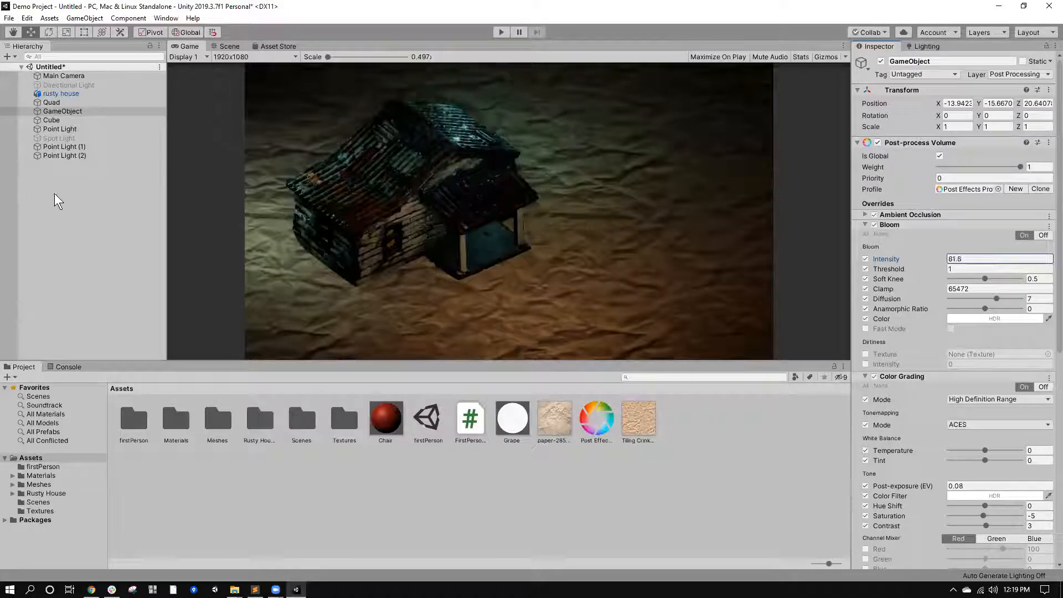
{"action": "left_click_drag", "start_coordinate": [942, 267], "coordinate": [520, 274]}
{"action": "left_click_drag", "start_coordinate": [936, 271], "coordinate": [906, 333]}
{"action": "left_click_drag", "start_coordinate": [942, 255], "coordinate": [764, 272]}
Reset Bloom, re-enable its Intensity, Threshold and Soft Knee overrides, and set intensity to 1.43 and threshold to 0.
{"action": "left_click", "coordinate": [1048, 227]}
{"action": "left_click", "coordinate": [1040, 242]}
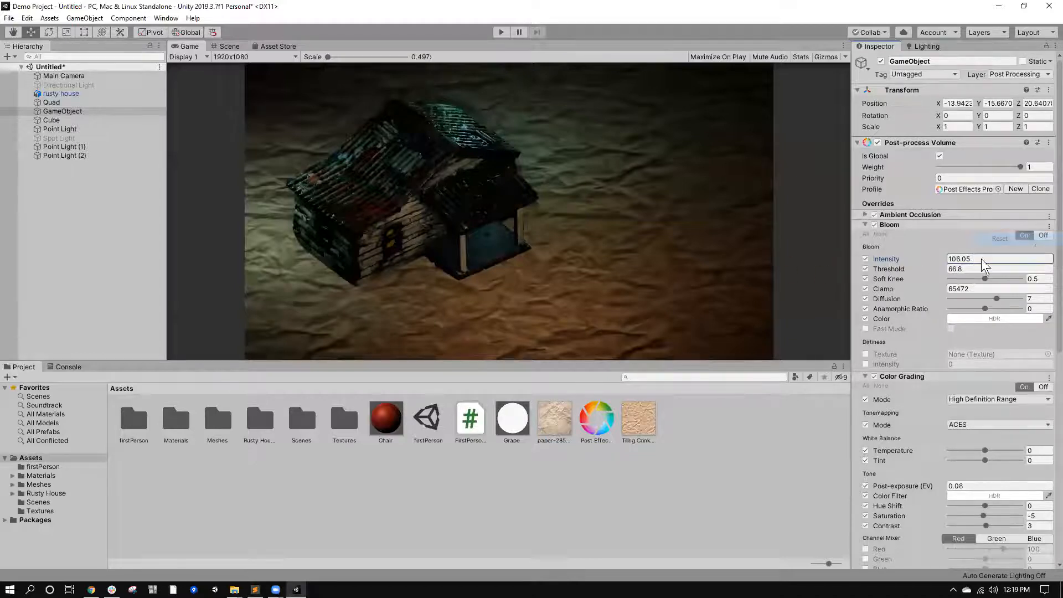
{"action": "left_click", "coordinate": [865, 258]}
{"action": "left_click", "coordinate": [866, 268]}
{"action": "left_click", "coordinate": [865, 278]}
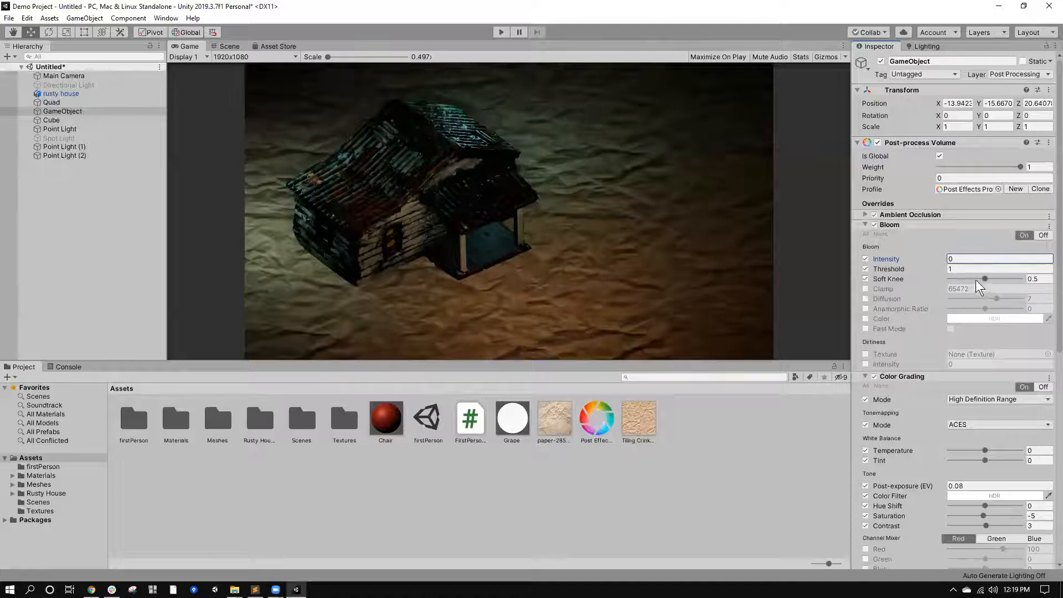
{"action": "left_click_drag", "start_coordinate": [943, 260], "coordinate": [786, 245]}
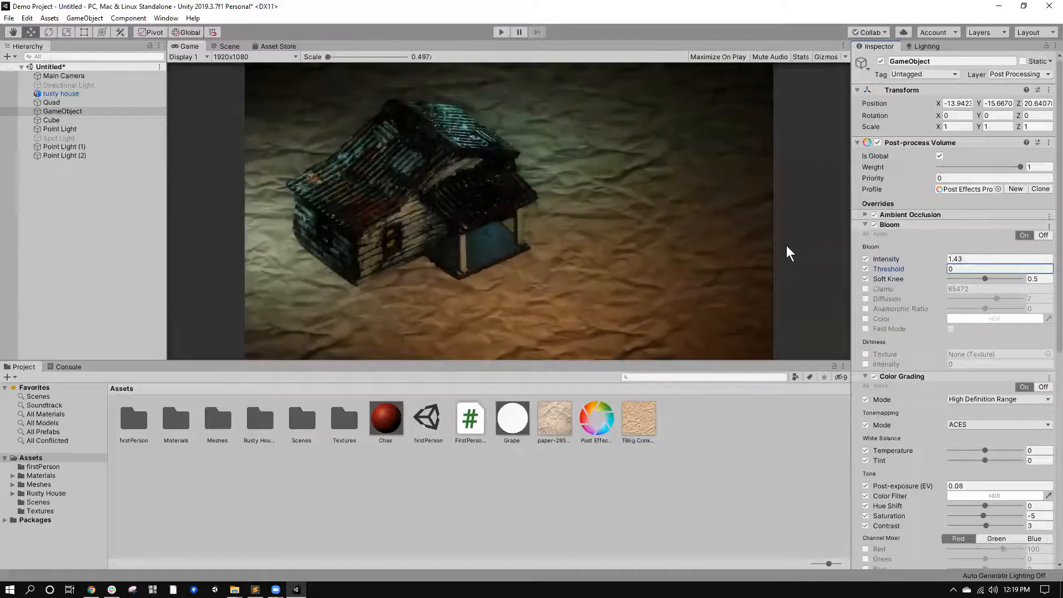
{"action": "left_click", "coordinate": [897, 224]}
Set the Ambient Occlusion intensity to 0.4 and inspect the lit house in the Scene view.
{"action": "left_click", "coordinate": [908, 214]}
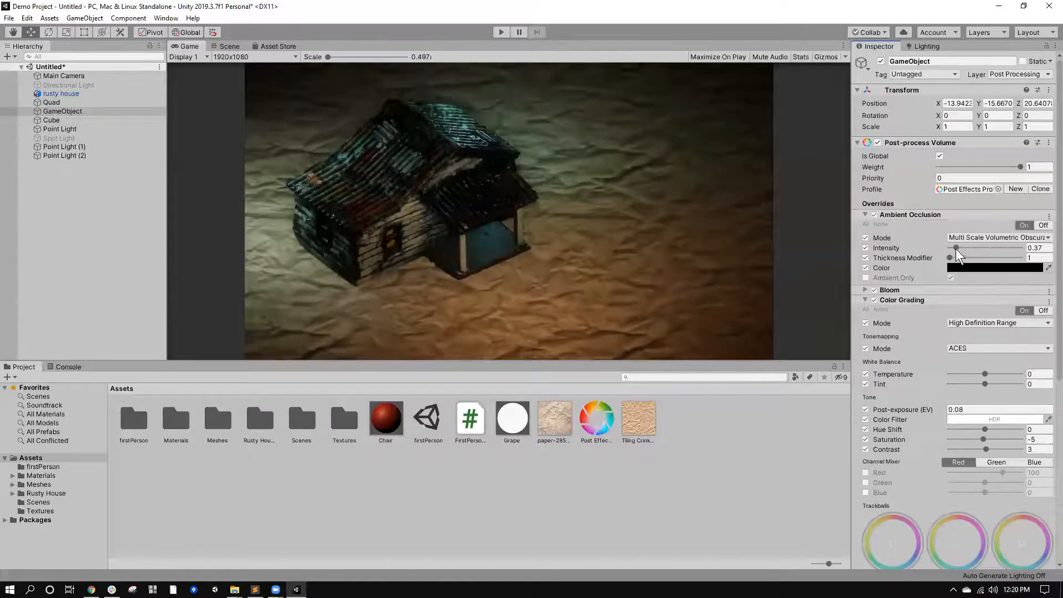
{"action": "mouse_move", "coordinate": [957, 244]}
{"action": "left_mouse_down"}
{"action": "mouse_move", "coordinate": [972, 247]}
{"action": "mouse_move", "coordinate": [956, 243]}
{"action": "left_mouse_up"}
{"action": "left_click", "coordinate": [227, 47]}
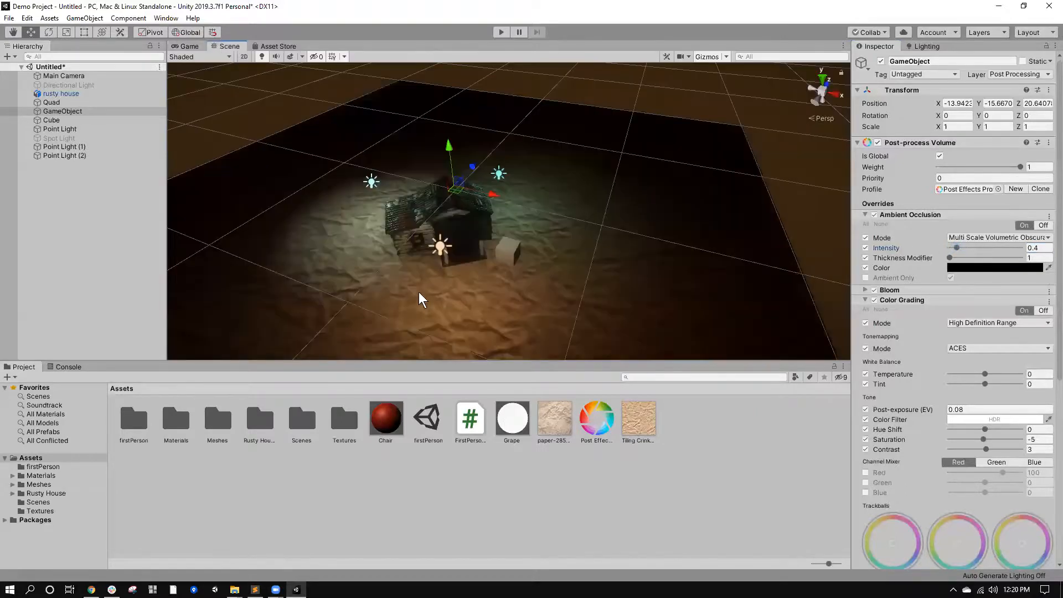
{"action": "scroll", "coordinate": [467, 211], "scroll_direction": "up", "scroll_amount": 8}
{"action": "middle_click_drag", "start_coordinate": [481, 214], "coordinate": [498, 241]}
{"action": "scroll", "coordinate": [498, 241], "scroll_direction": "down", "scroll_amount": 5}
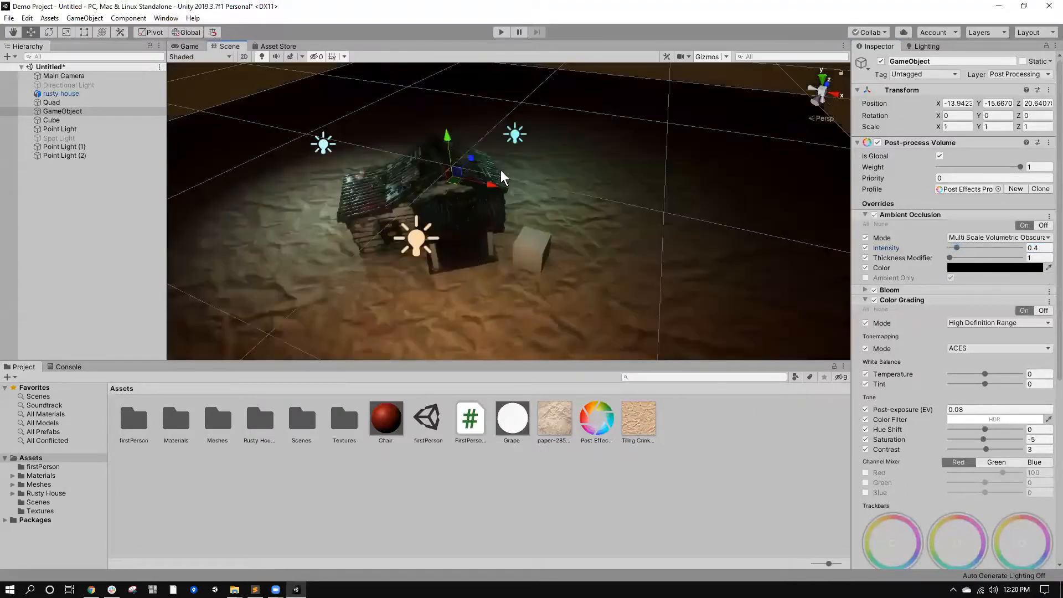